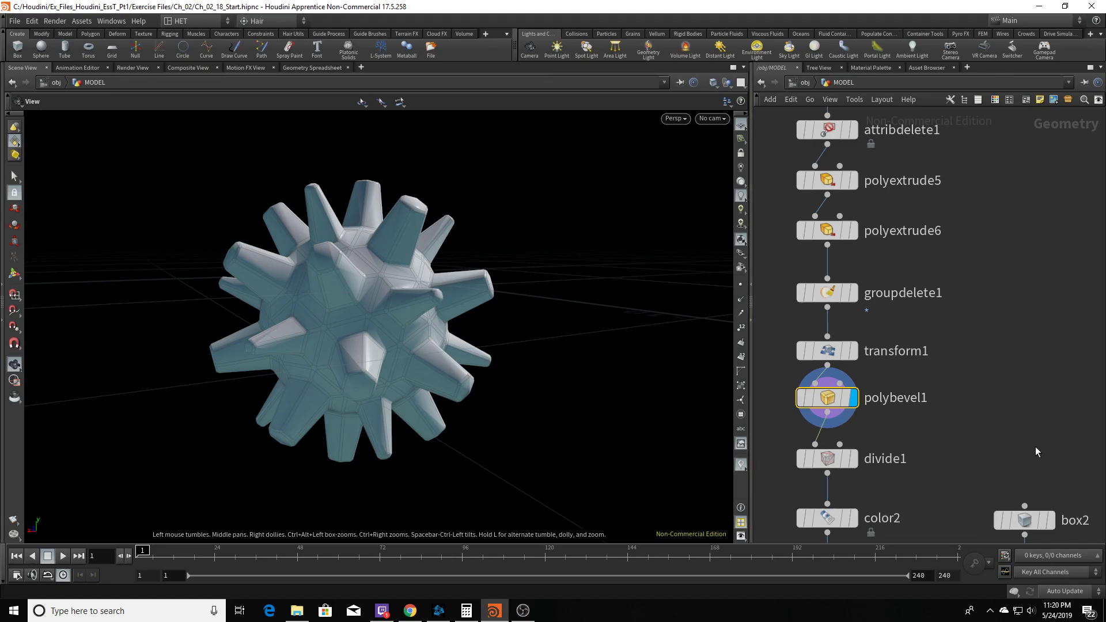
Step: Display the divide1 node's output and bring up its parameters for review
middle_click_drag(984, 434, 990, 355)
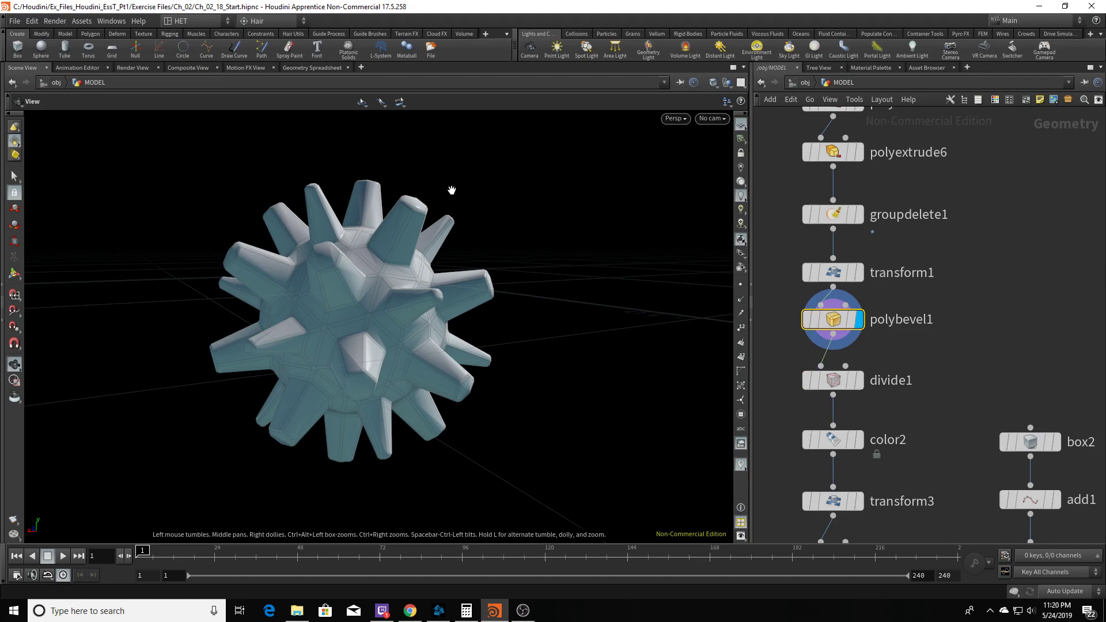
mouse_move(836, 330)
left_click(859, 385)
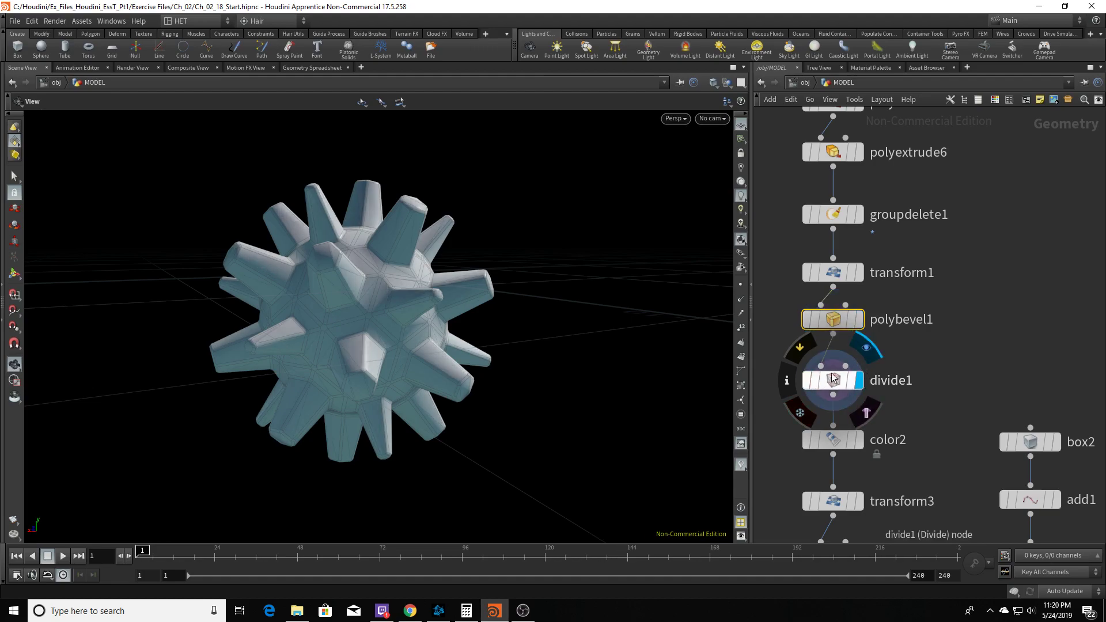
key("p")
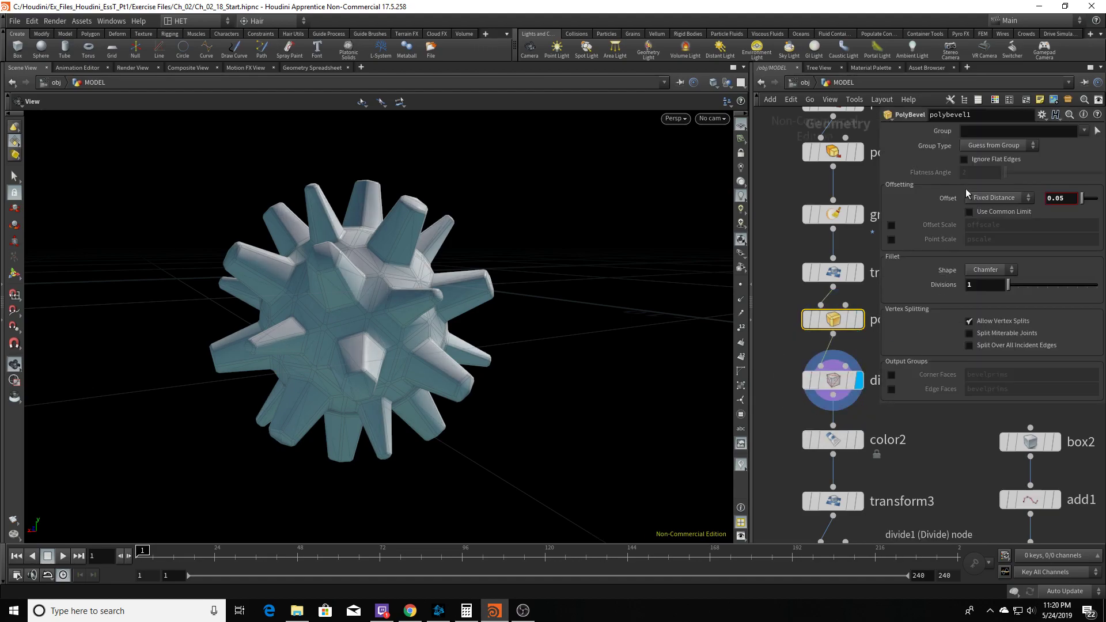
left_click(837, 387)
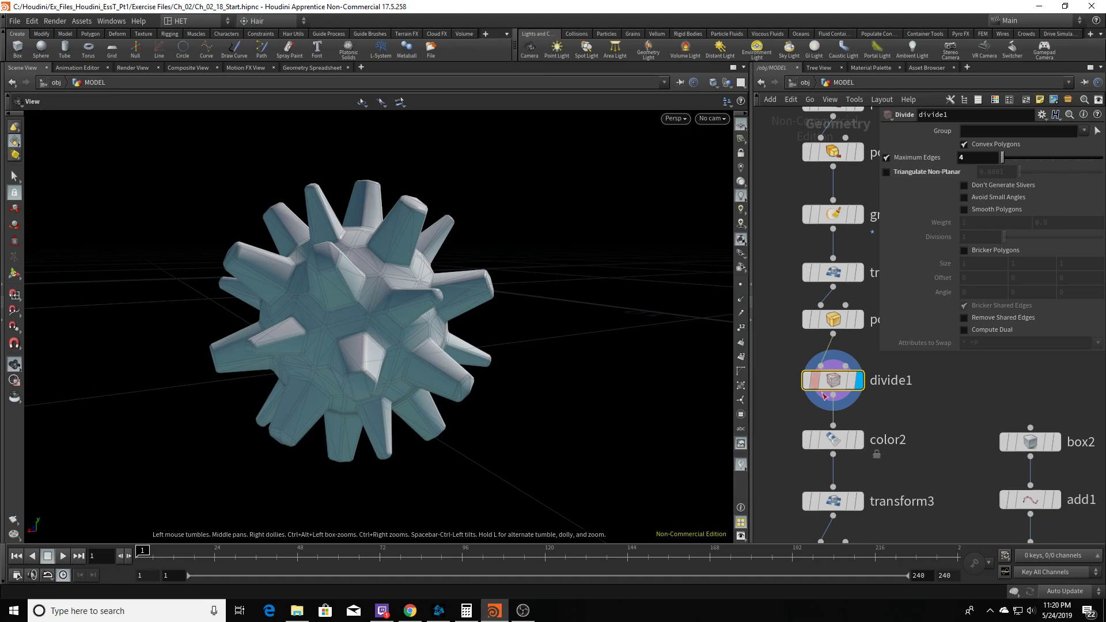
left_click(923, 449)
Step: Display the group2 node's output and bring up the transform4 node's parameters
middle_click_drag(924, 445, 893, 358)
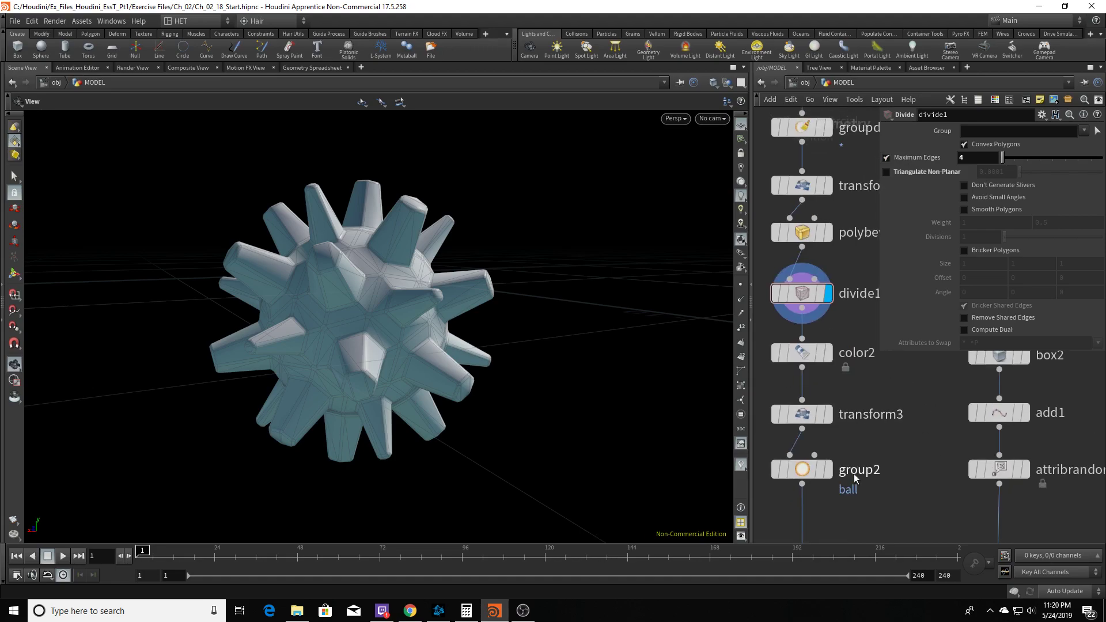
left_click(827, 469)
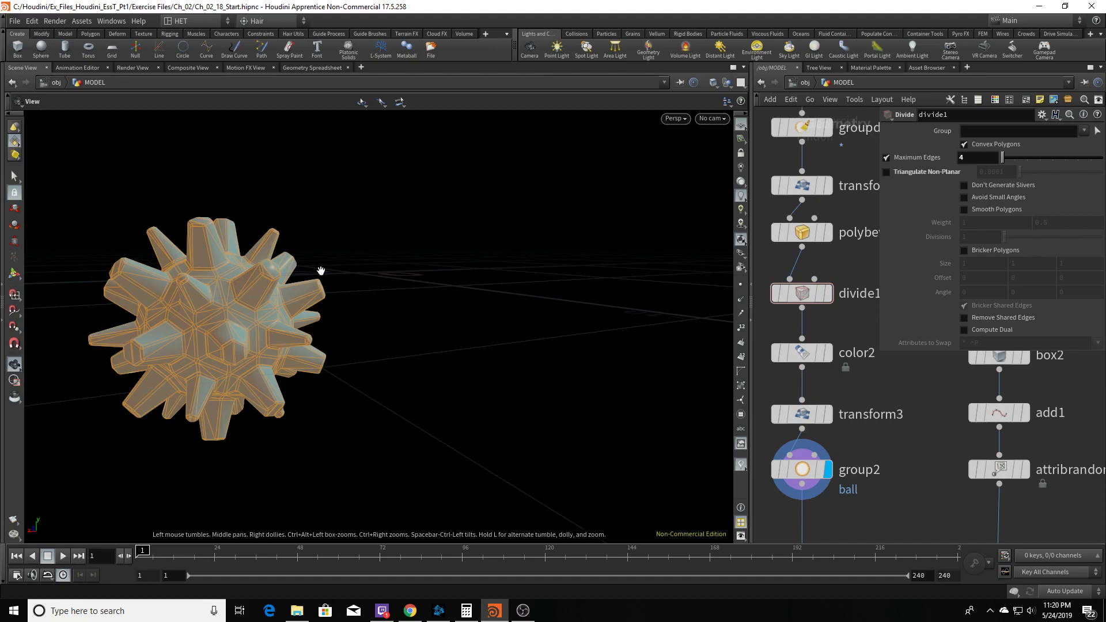
middle_click_drag(904, 505, 865, 410)
left_click(823, 503)
middle_click_drag(801, 439, 823, 438)
Step: Review the box2 node's parameters and display its box in the viewport
middle_click_drag(912, 336, 838, 457)
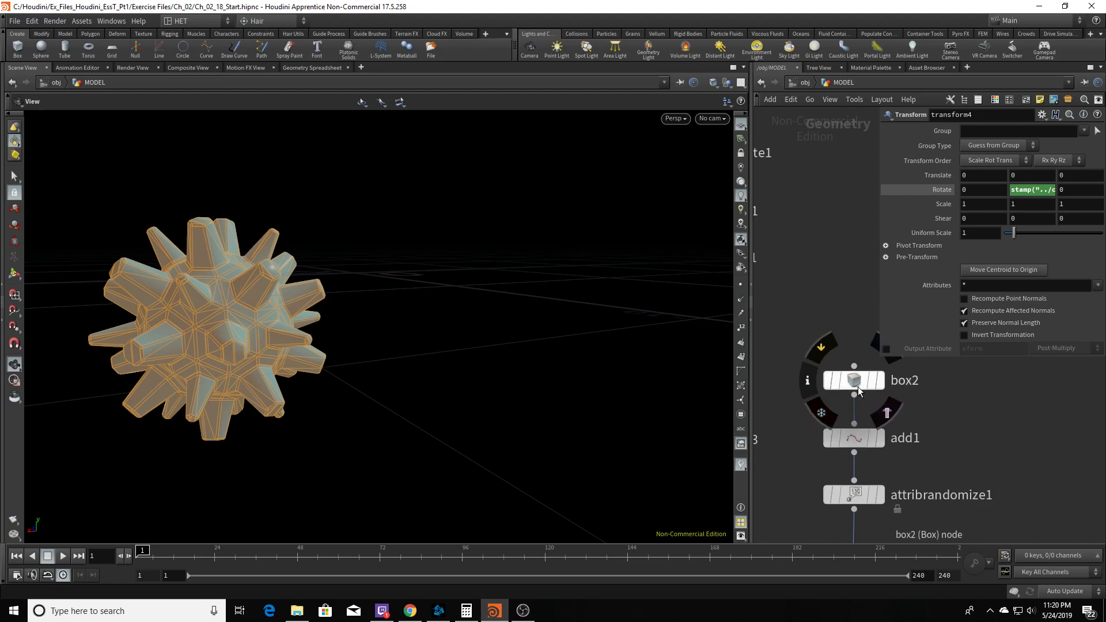
left_click(858, 386)
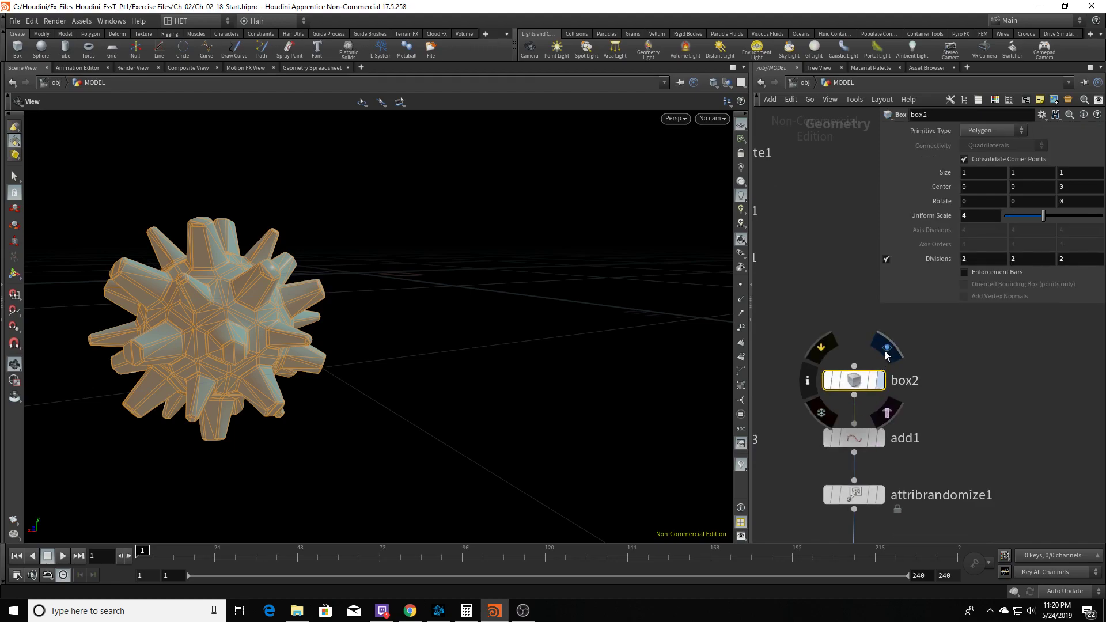
left_click(879, 380)
Step: Inspect the add1 node's point settings and geometry info, and display its points in the viewport
left_click(858, 439)
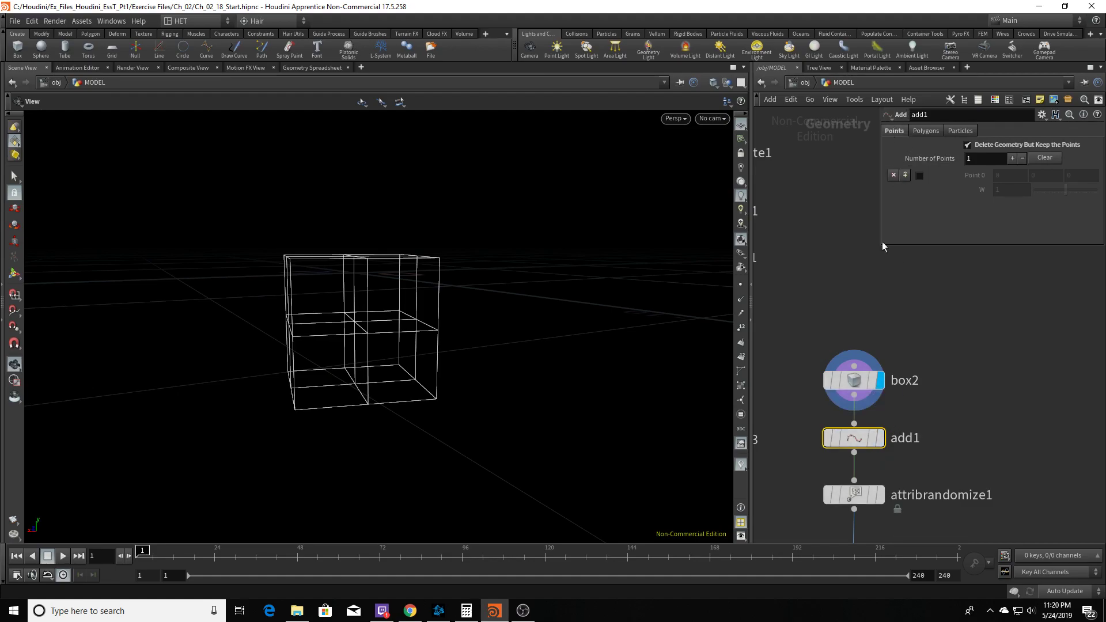
middle_click(856, 441)
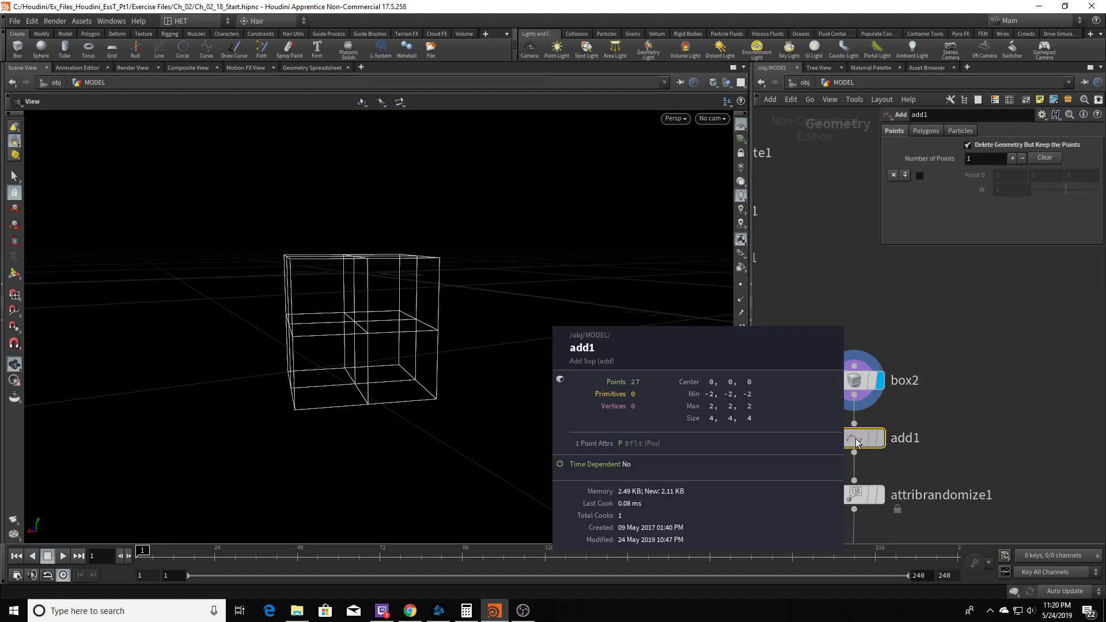
left_click(967, 145)
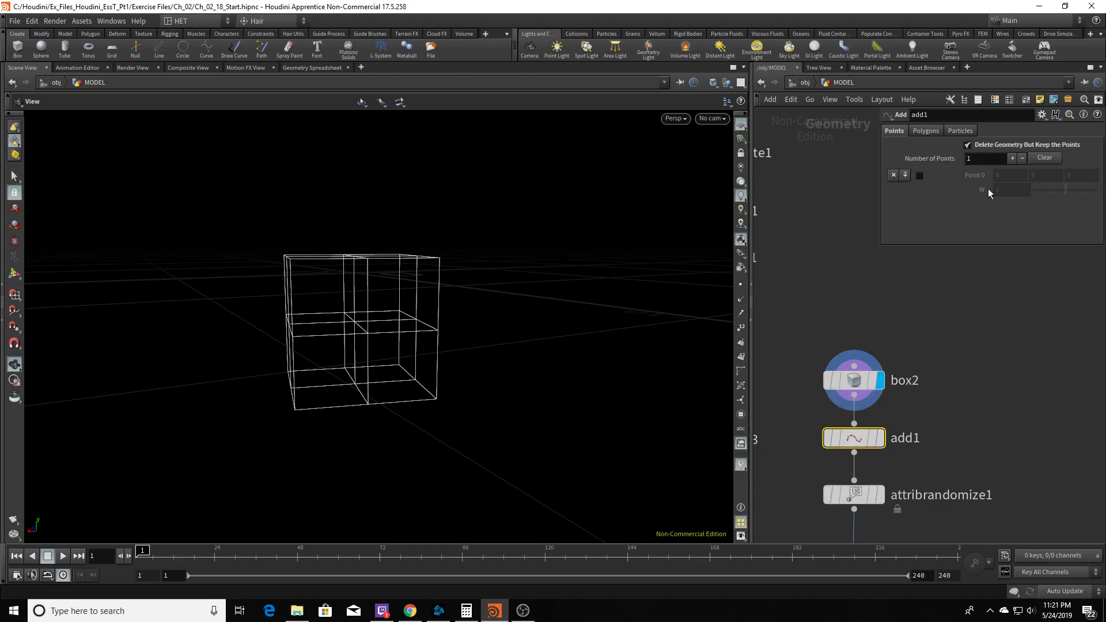
left_click(880, 438)
Step: Display the attribrandomize1 node's output and bring up its parameters
middle_click_drag(790, 480, 834, 432)
middle_click_drag(959, 397, 971, 330)
left_click(934, 378)
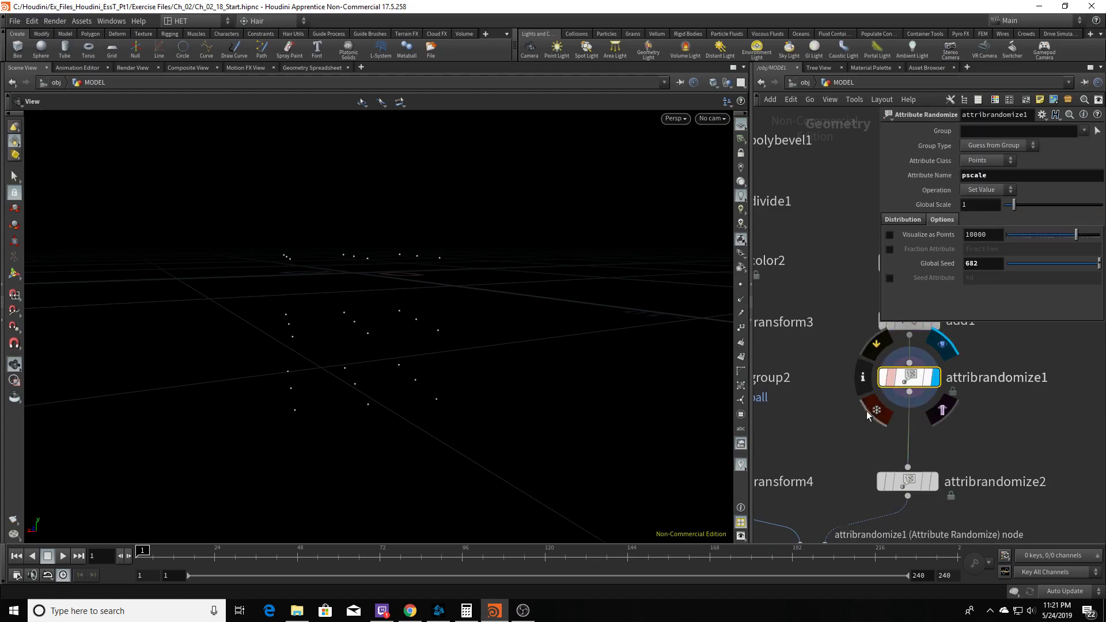
Step: Examine attribrandomize1's pscale point values in the geometry spreadsheet, checking the primitive listing as well
left_click(299, 68)
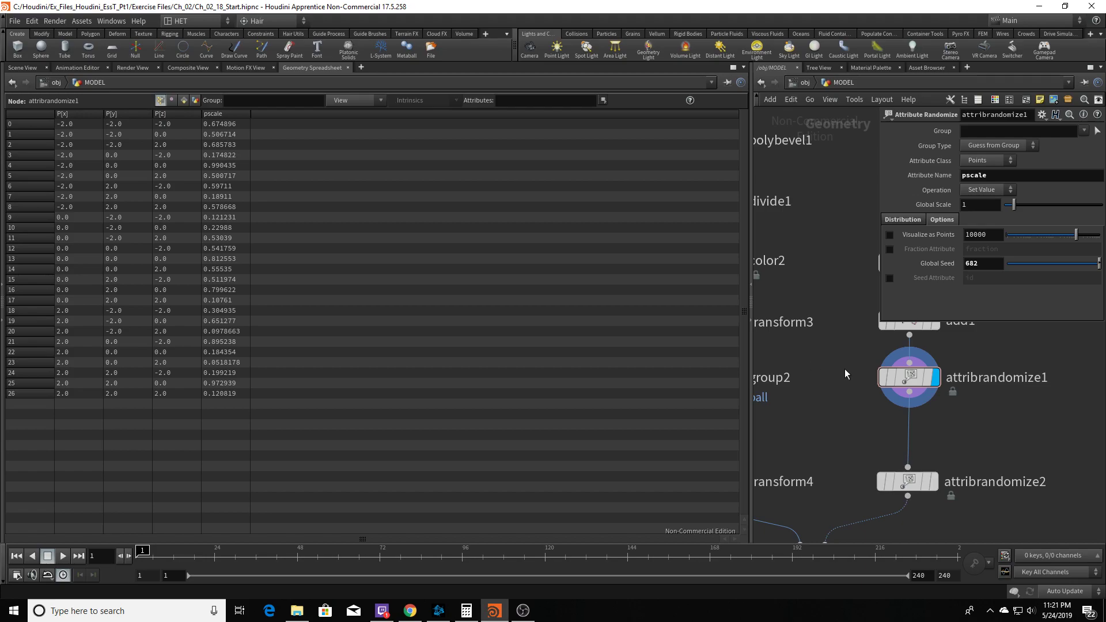
left_click(186, 102)
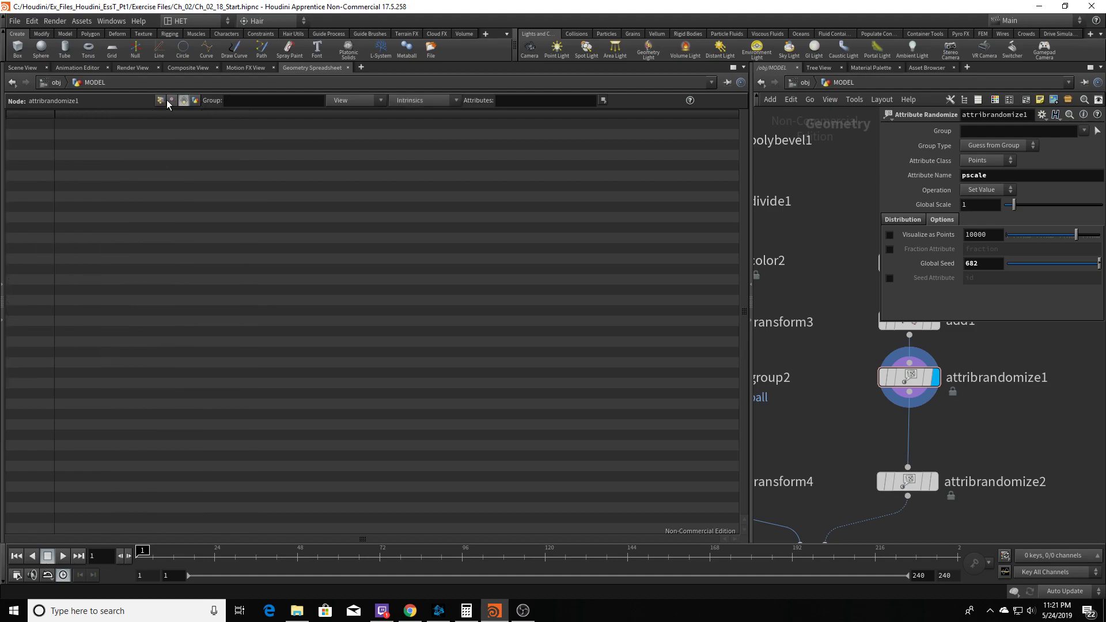
left_click(161, 101)
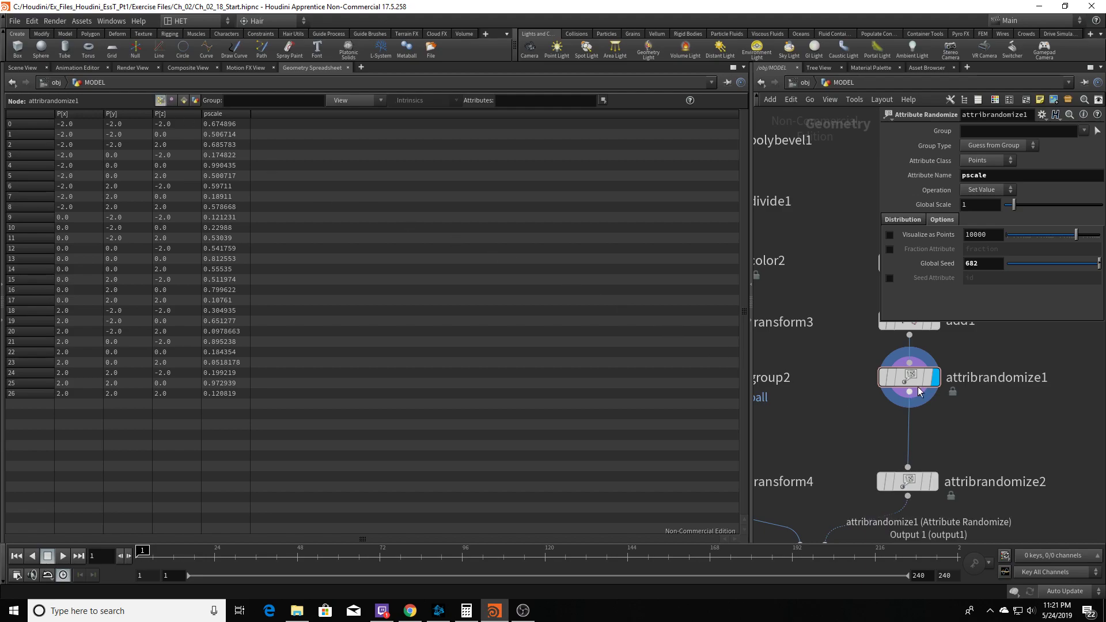
mouse_move(901, 391)
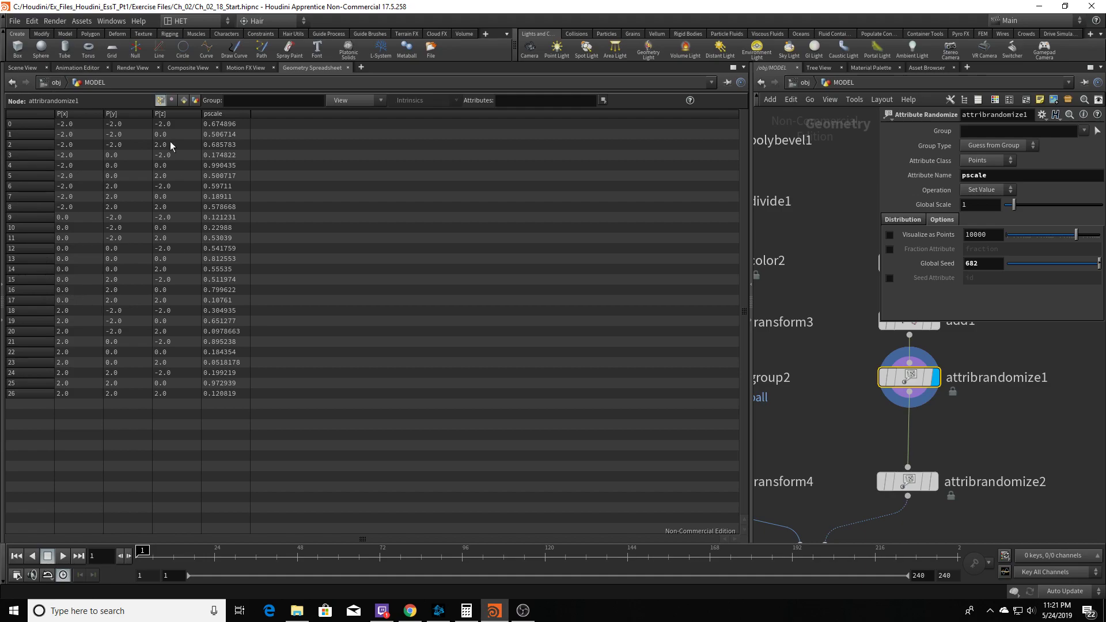
Step: Return to the scene view and turn on the point number and primitive normal displays
left_click(22, 68)
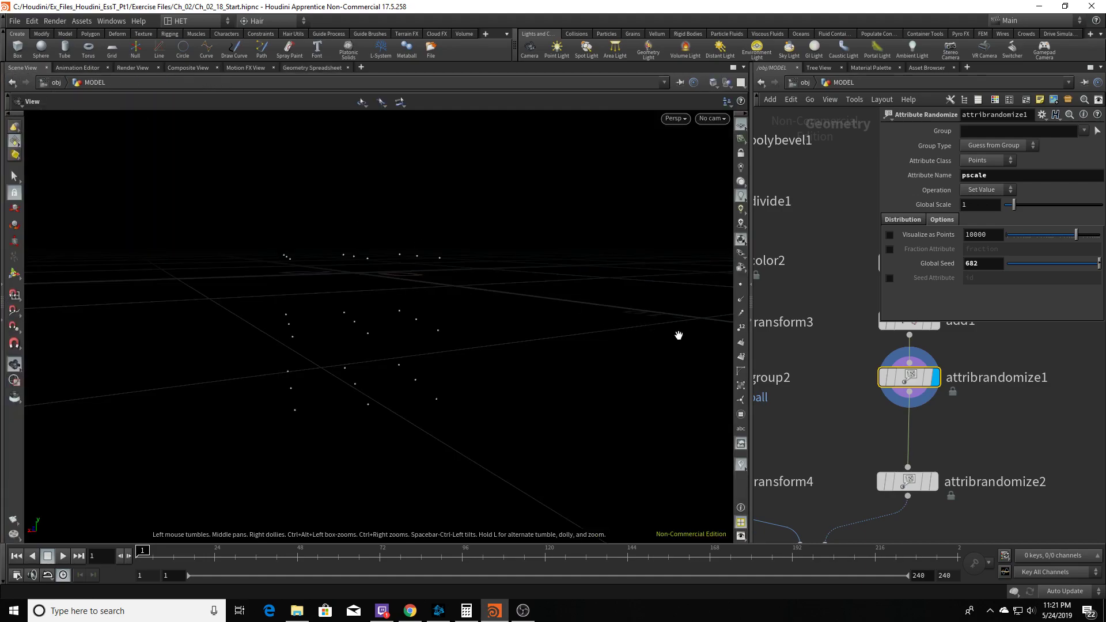
left_click(739, 330)
left_click(739, 330)
left_click(741, 341)
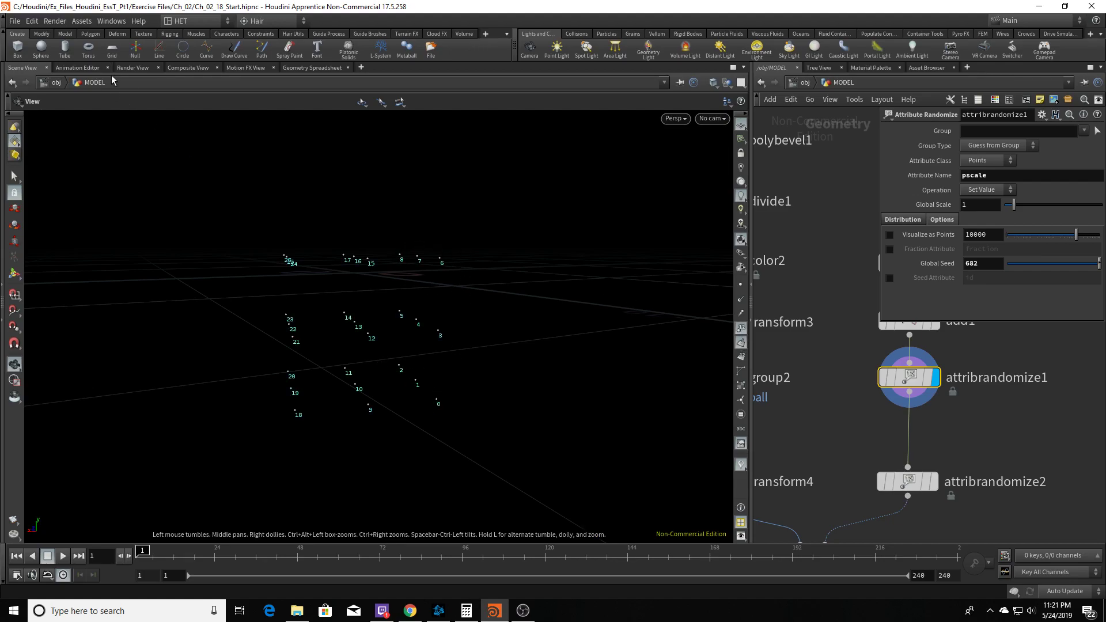
Step: Return to the geometry spreadsheet and set the first minimum value of attribrandomize1's distribution to 0.05
left_click(306, 68)
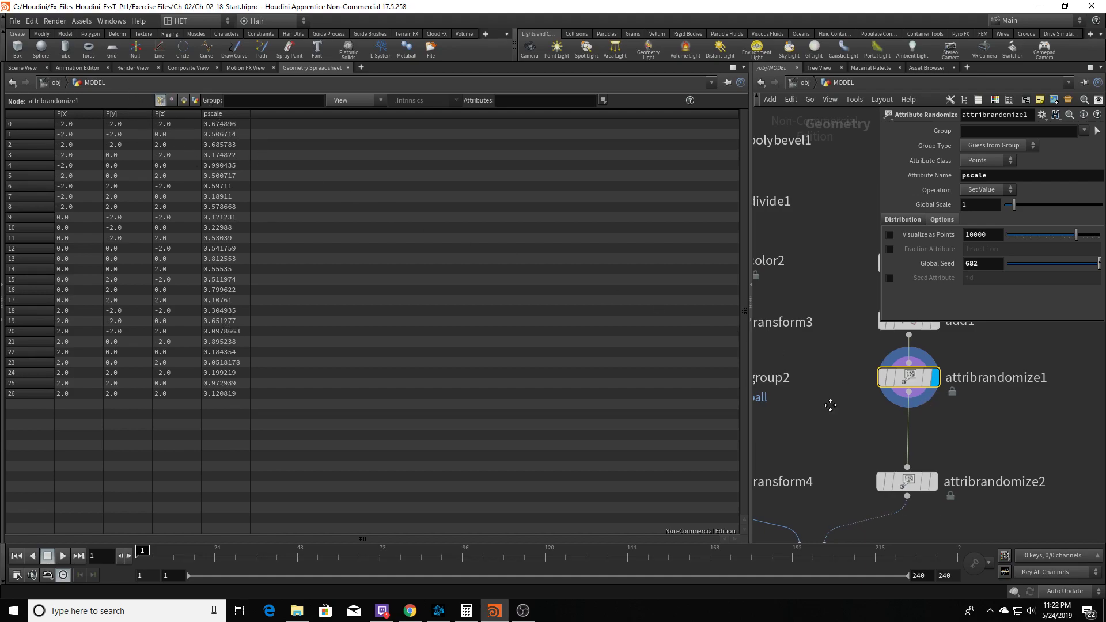
middle_click_drag(831, 400, 817, 455)
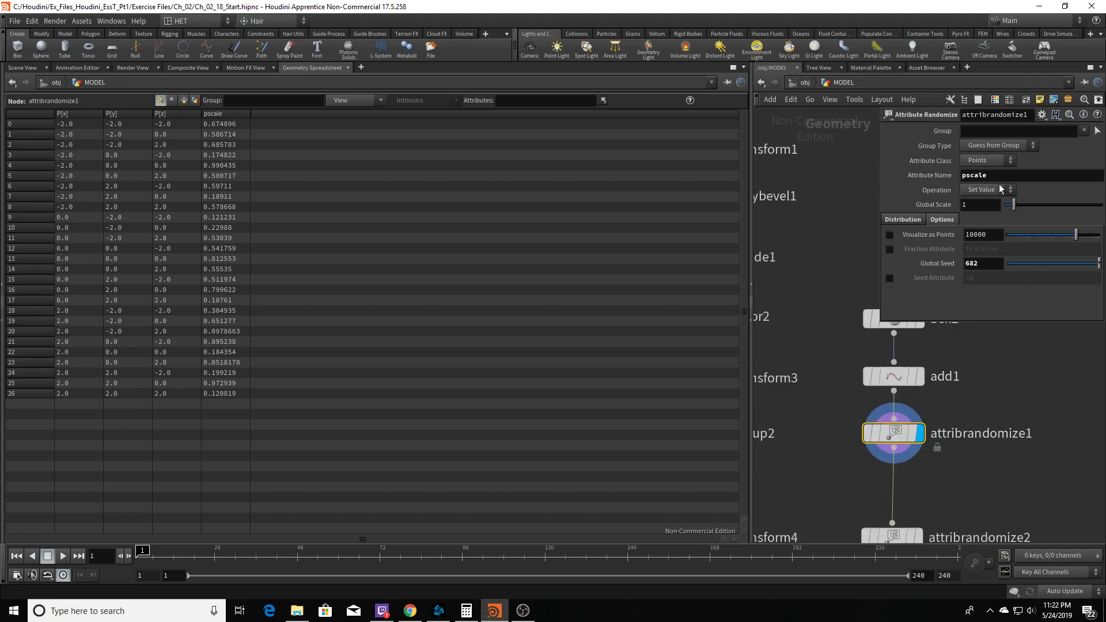
mouse_move(899, 438)
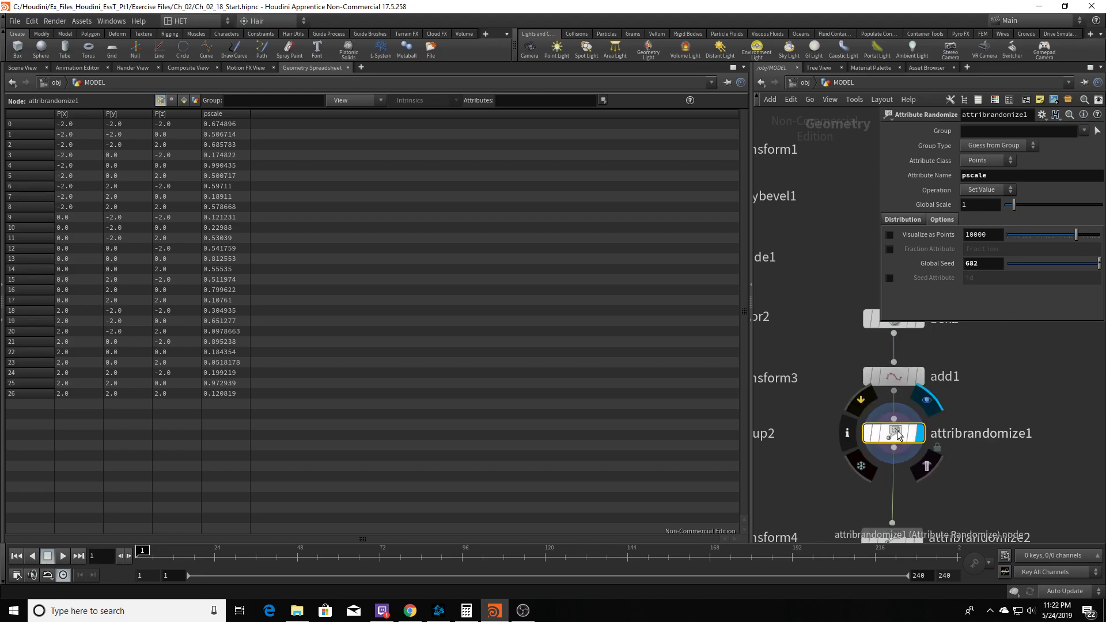
left_click(902, 219)
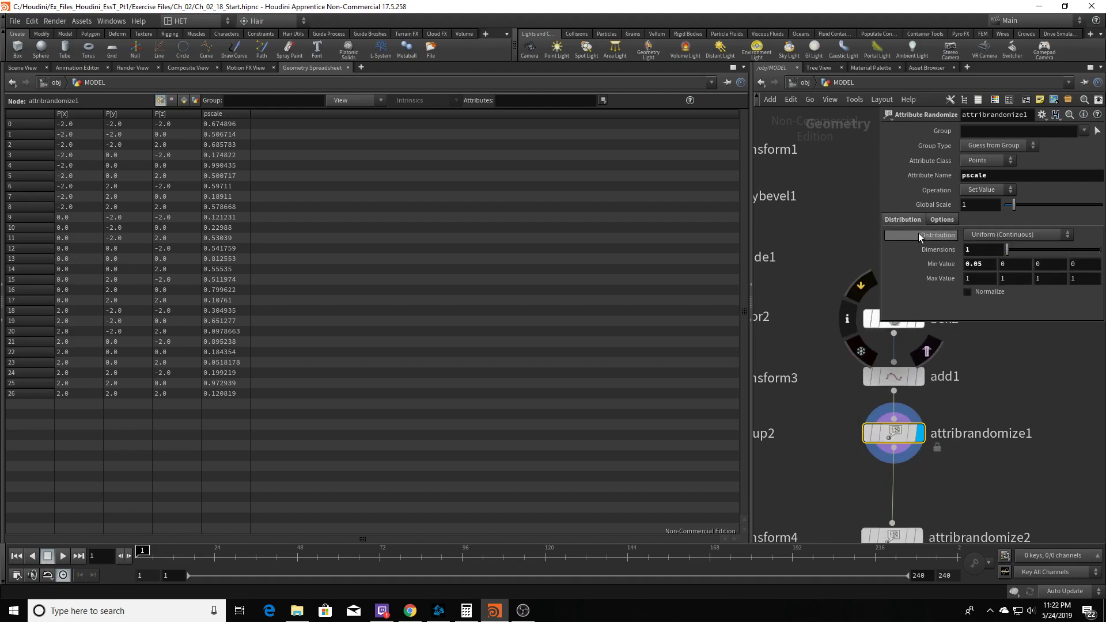
left_click(980, 263)
type("0.05")
key("Return")
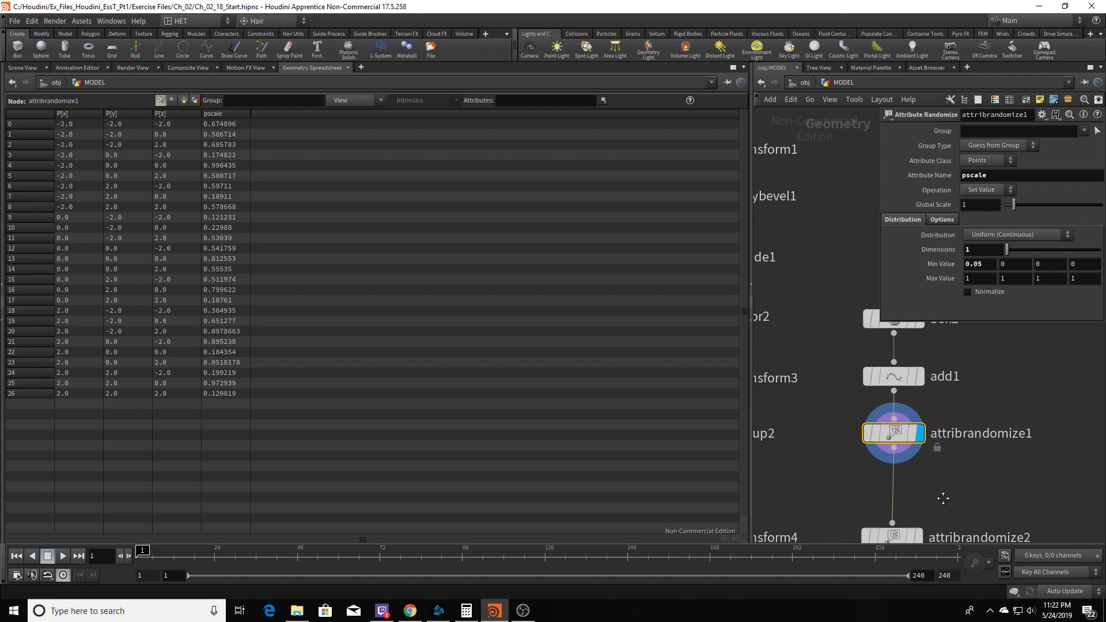
Step: Select the attribrandomize2 node to review its Cd randomization settings, with copy1 as the displayed node
middle_click_drag(943, 499, 948, 423)
middle_click_drag(862, 423, 910, 373)
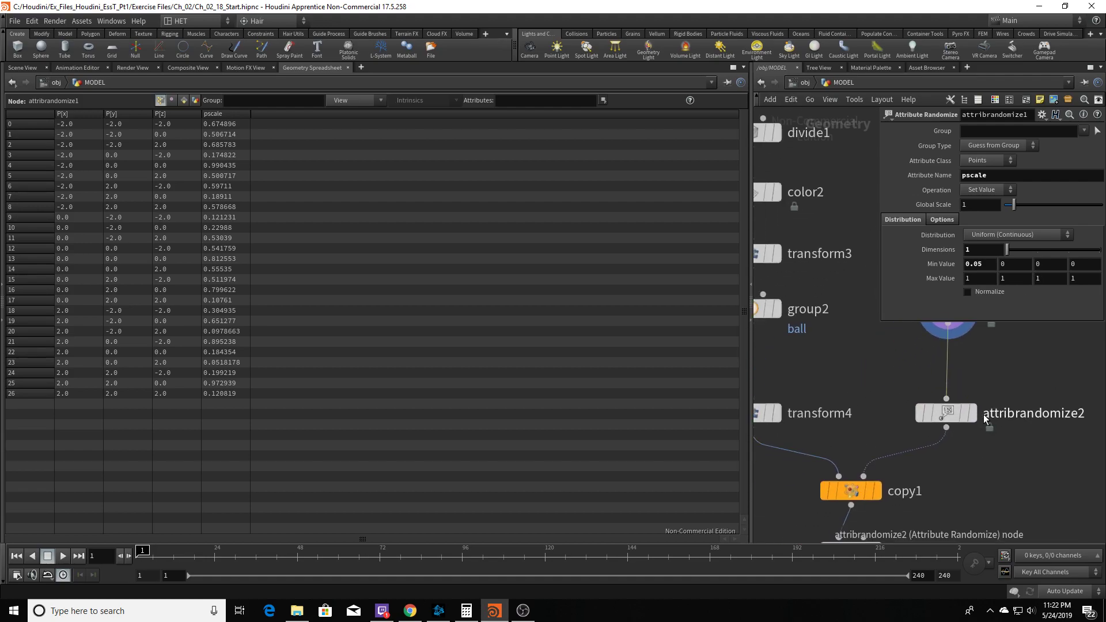
left_click(945, 415)
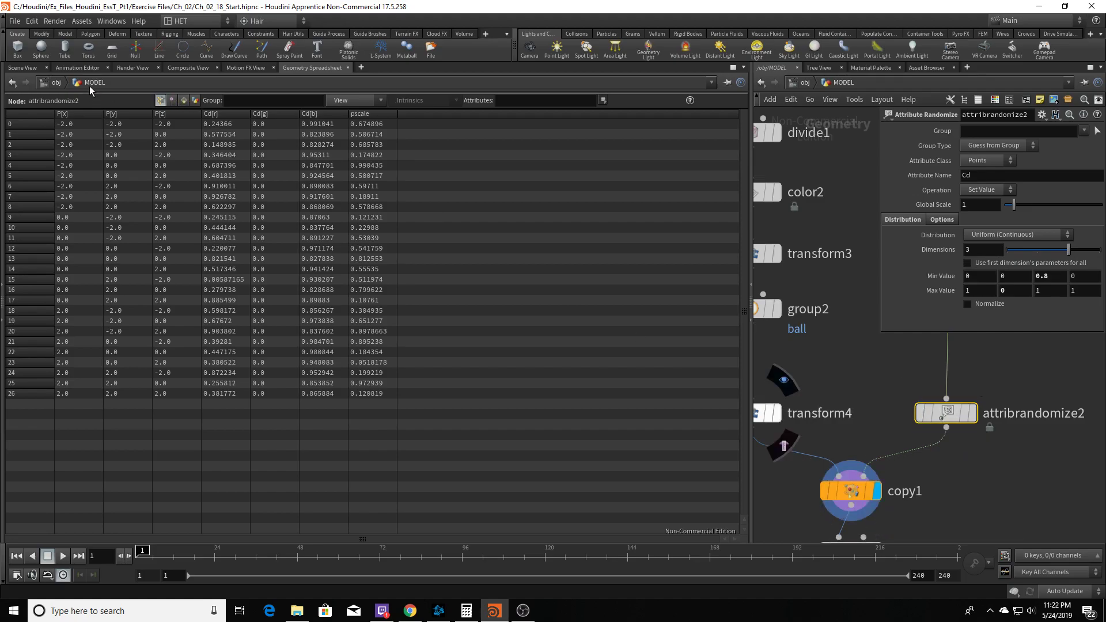
Step: Return to the scene view and turn off the point number and primitive normal displays
left_click(22, 68)
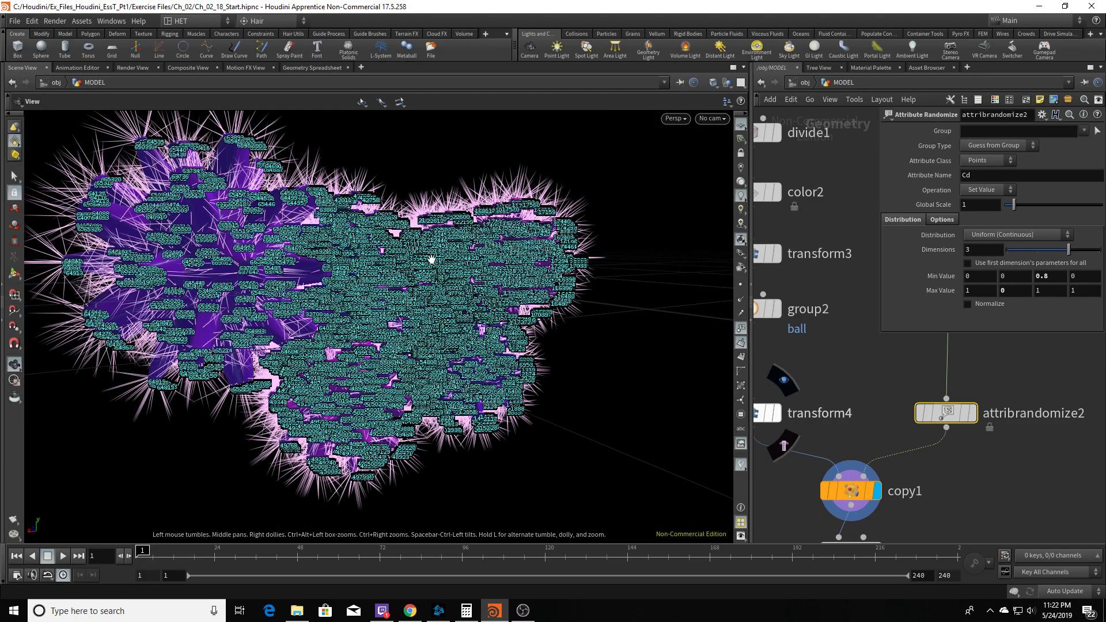
left_click(740, 343)
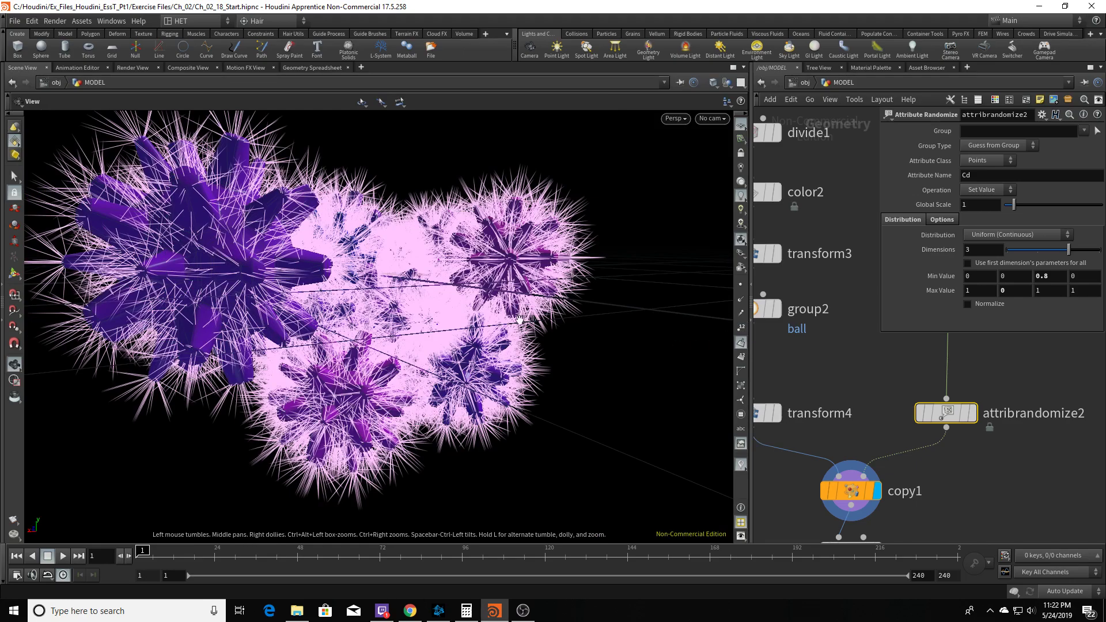
left_click(741, 352)
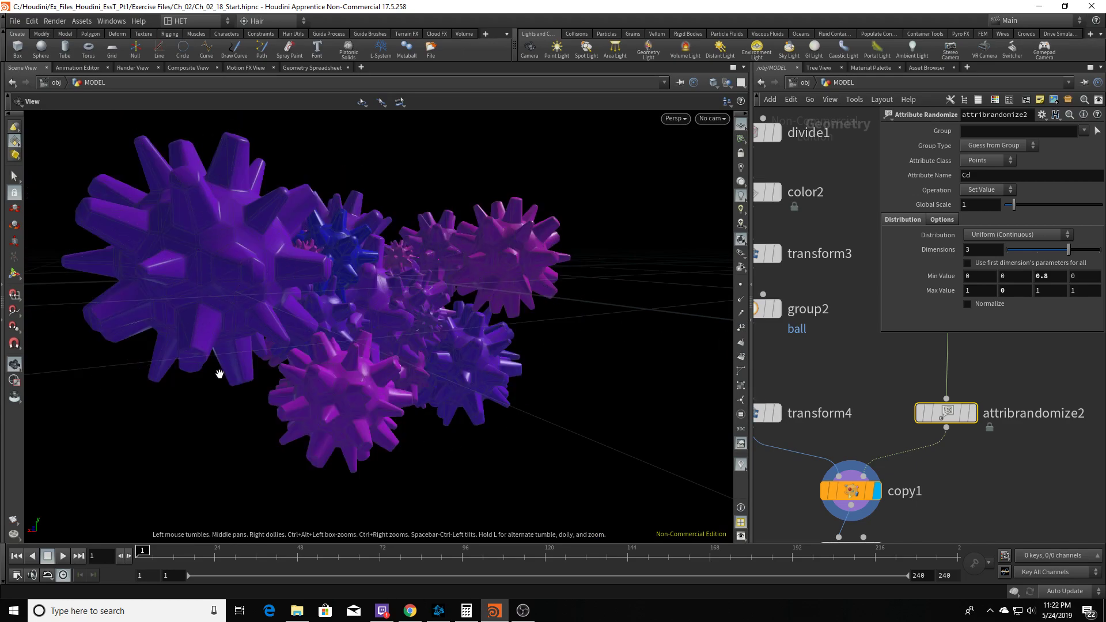
Step: Compare the transform4 and attribrandomize2 inputs in the viewport, and display the copy1 result again
left_click(773, 413)
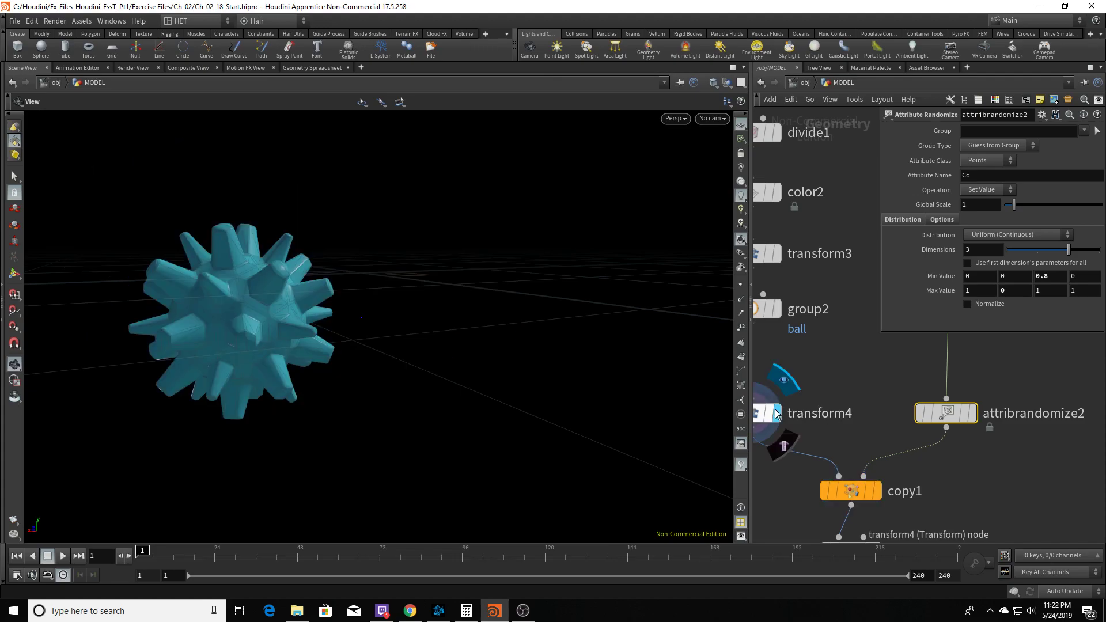
left_click(971, 413)
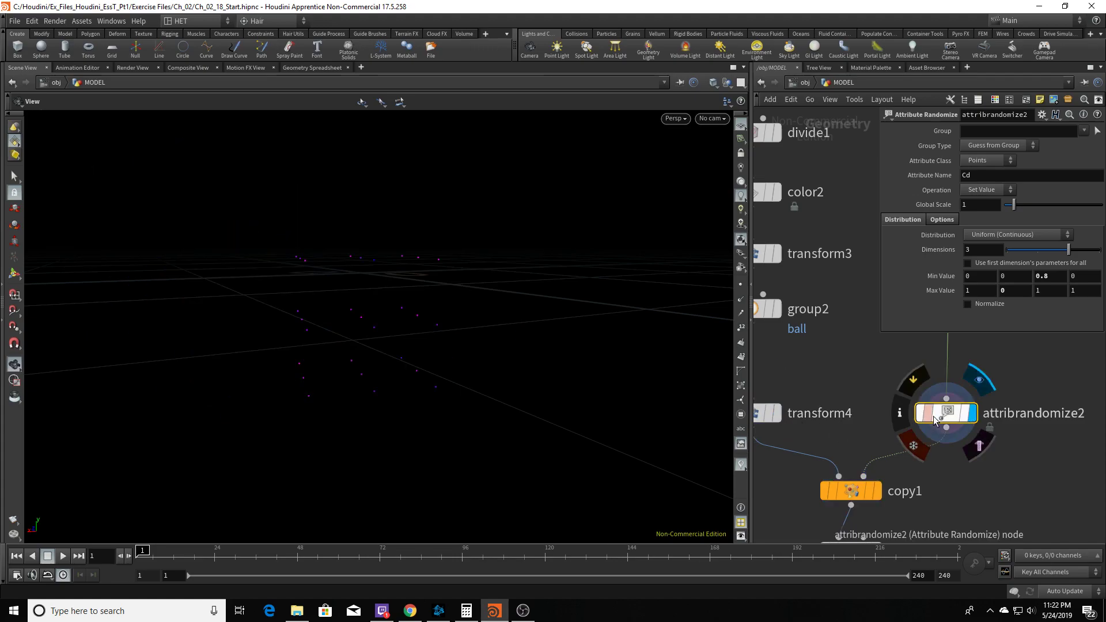
middle_click_drag(938, 387, 947, 350)
left_click(885, 453)
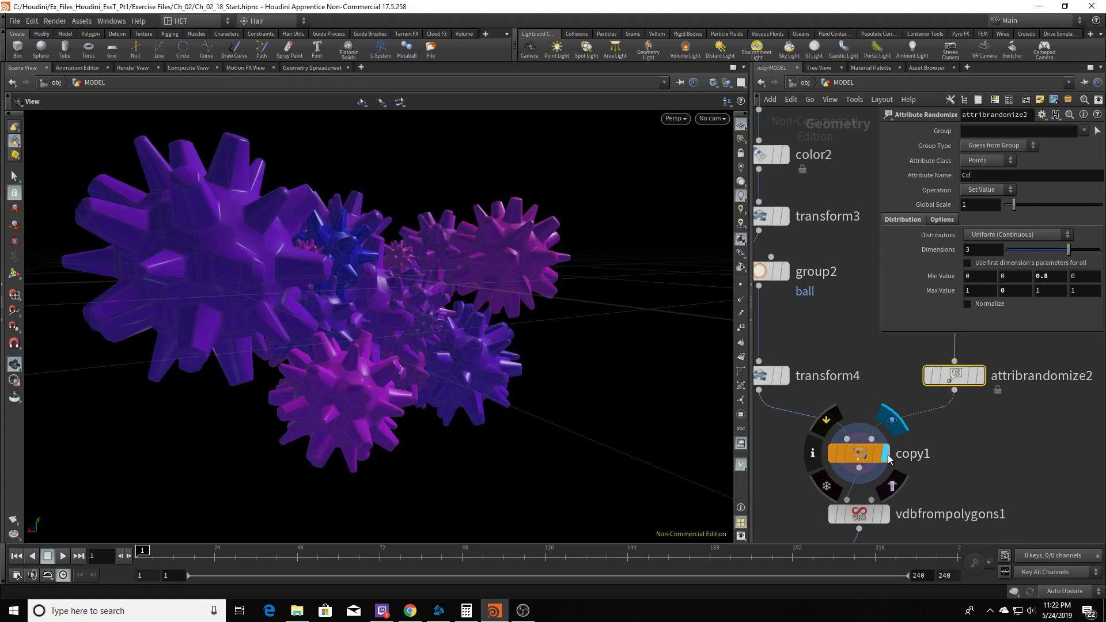
Step: Select the copy1 node and open the expression editor for the value of its ry stamp variable
middle_click_drag(858, 438, 935, 387)
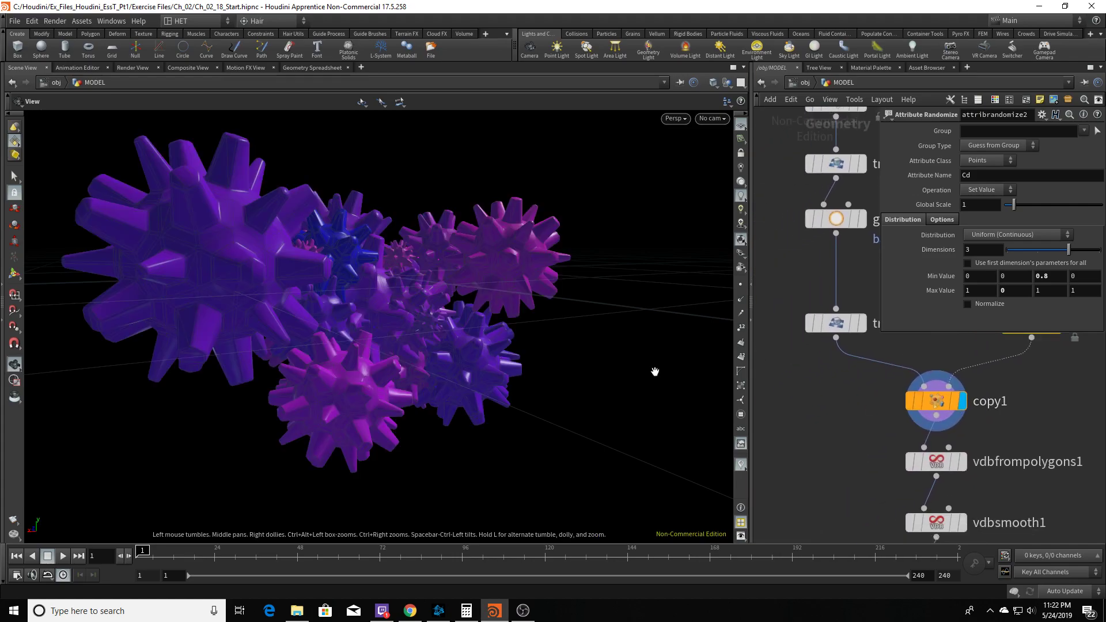
middle_click_drag(1017, 407, 943, 435)
left_click(868, 431)
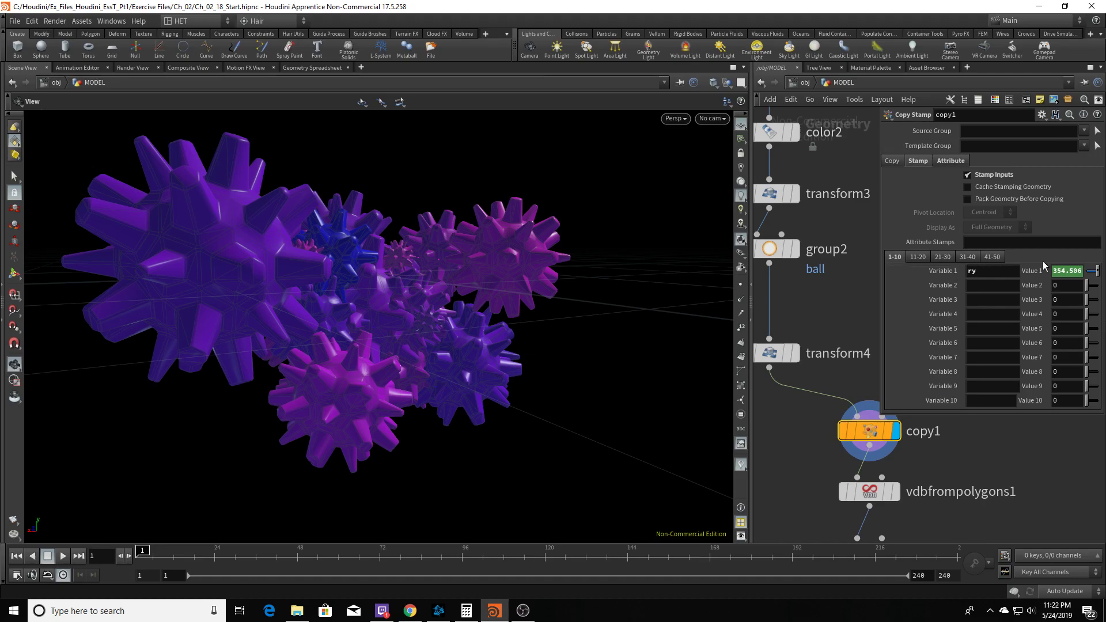
right_click(1067, 271)
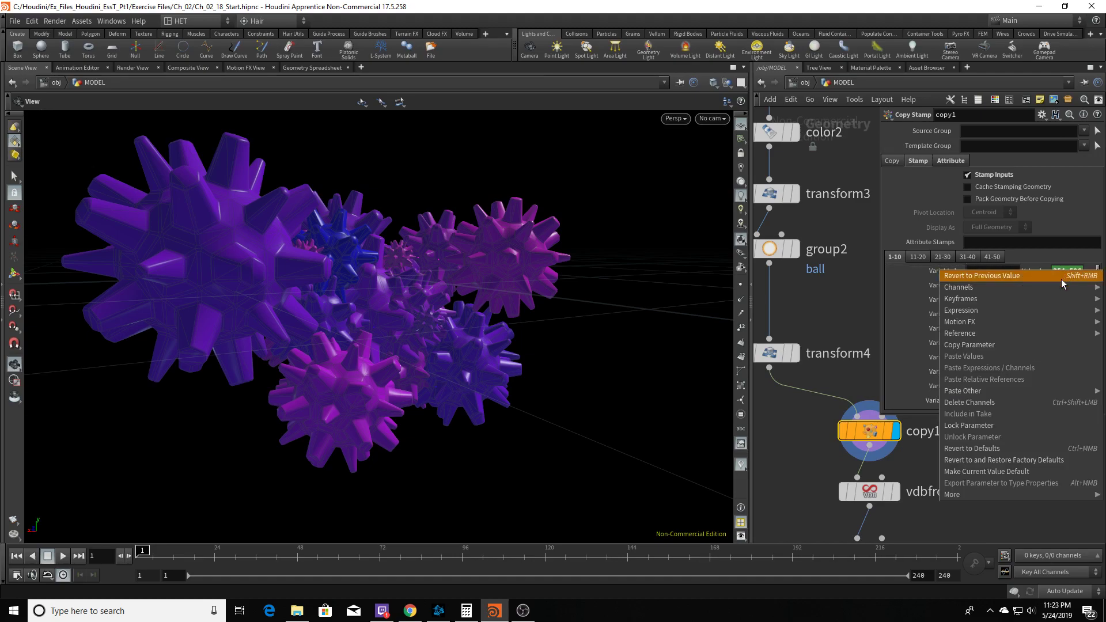
mouse_move(986, 311)
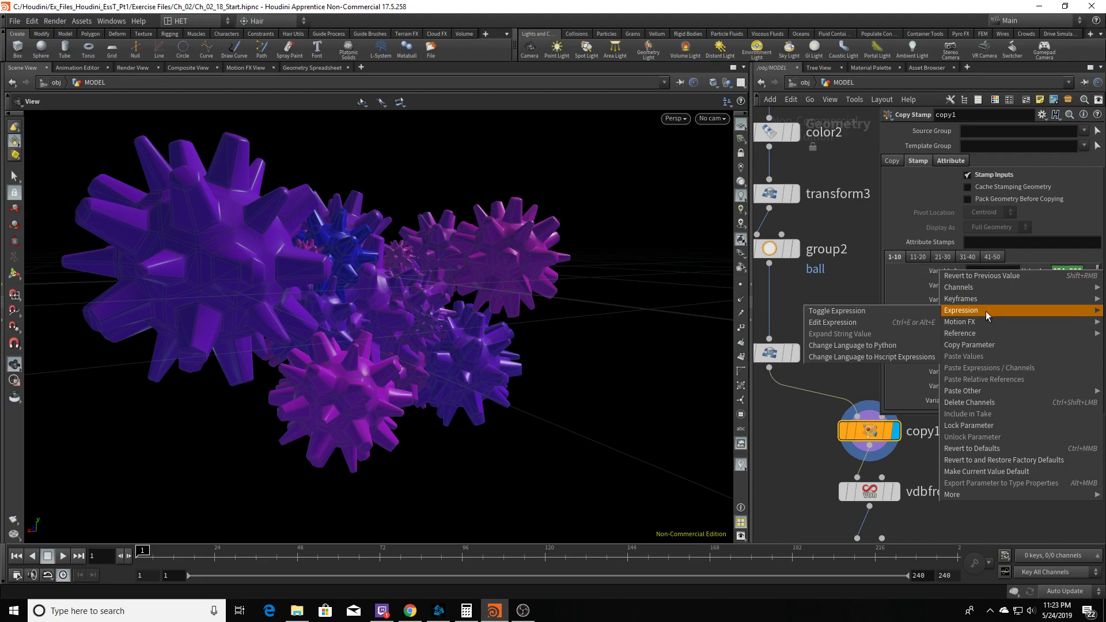
left_click(890, 322)
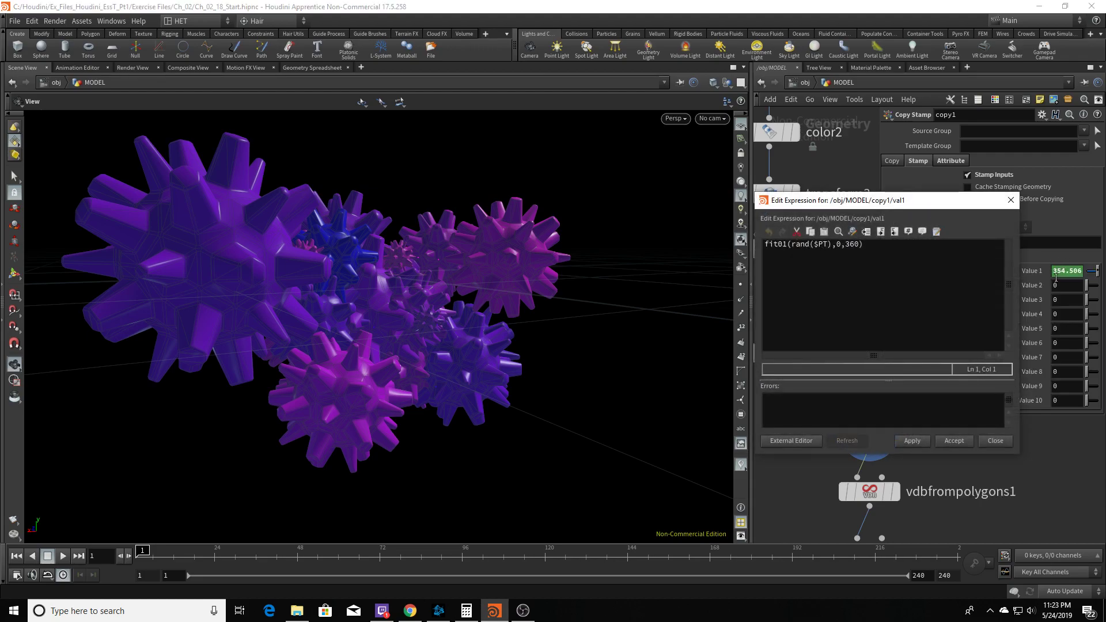
left_click_drag(860, 201, 572, 201)
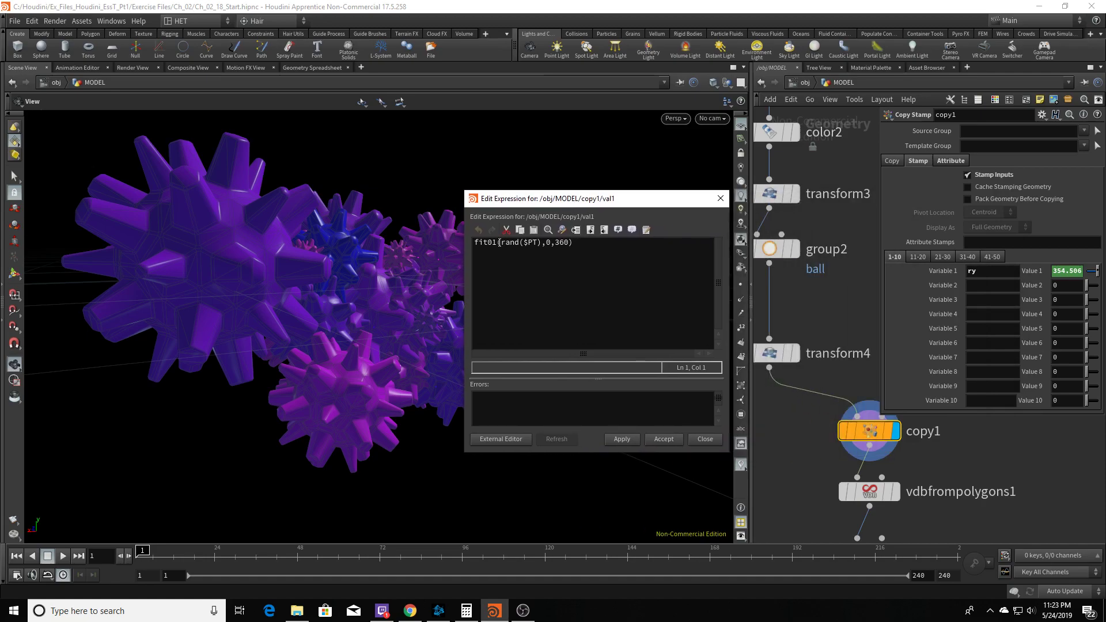
Step: Examine the rand($PT) and 0 to 360 arguments of the fit01 expression, and close the expression editor
left_click_drag(501, 242, 534, 245)
left_click(546, 243)
left_click_drag(552, 244, 573, 244)
left_click(574, 251)
left_click(493, 243)
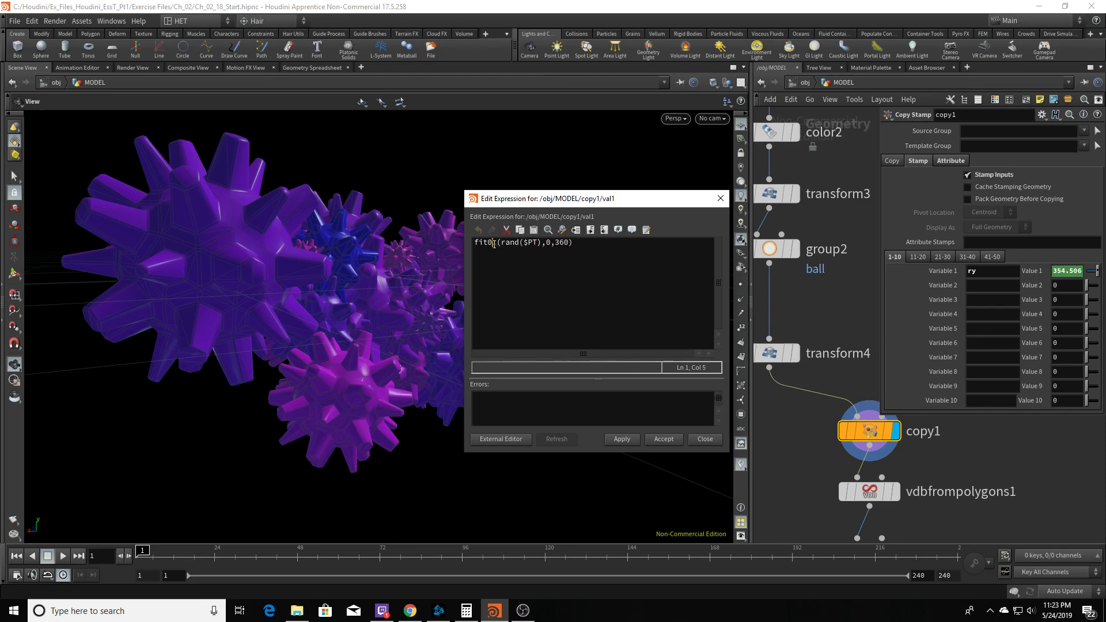
left_click(719, 198)
Step: Select the transform4 node and inspect the stamp expression driving its Y rotation
left_click(777, 195)
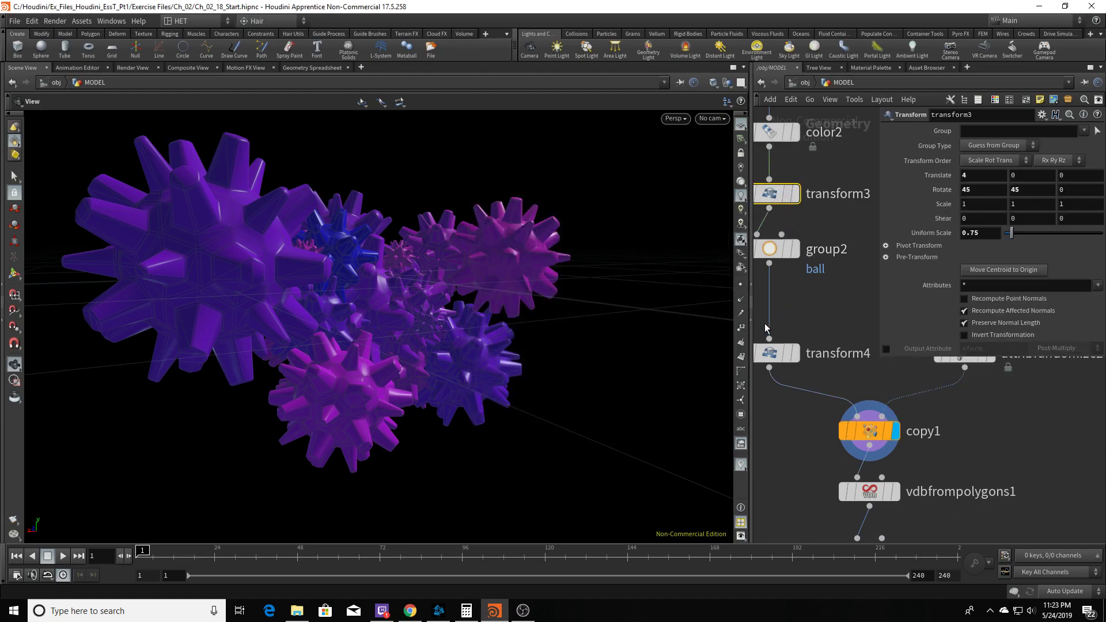
left_click(772, 353)
left_click(1028, 190)
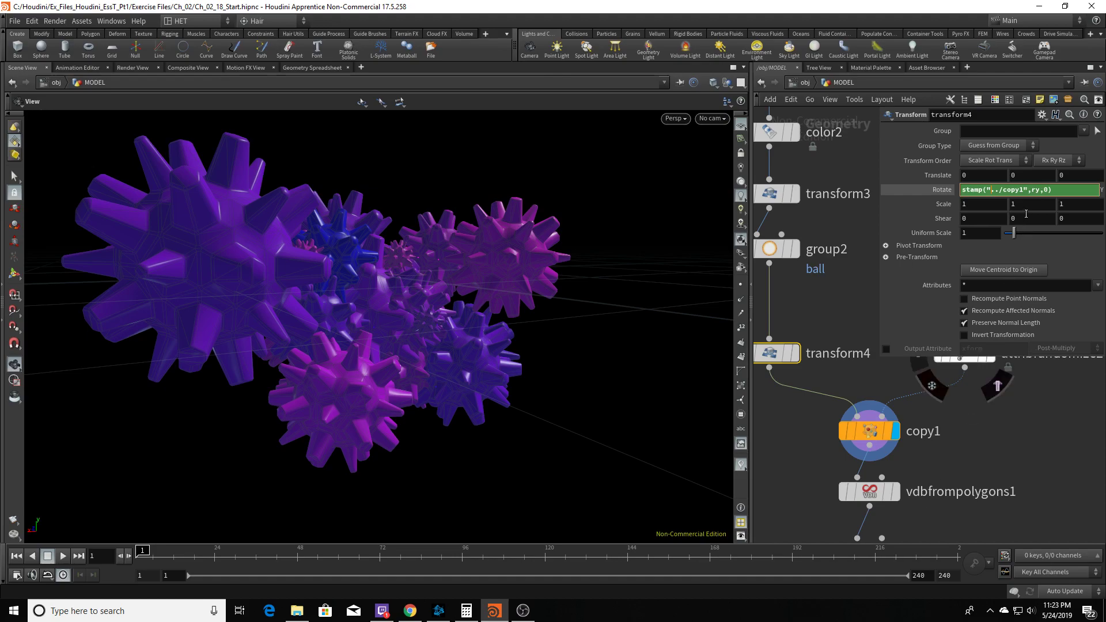
left_click(1026, 219)
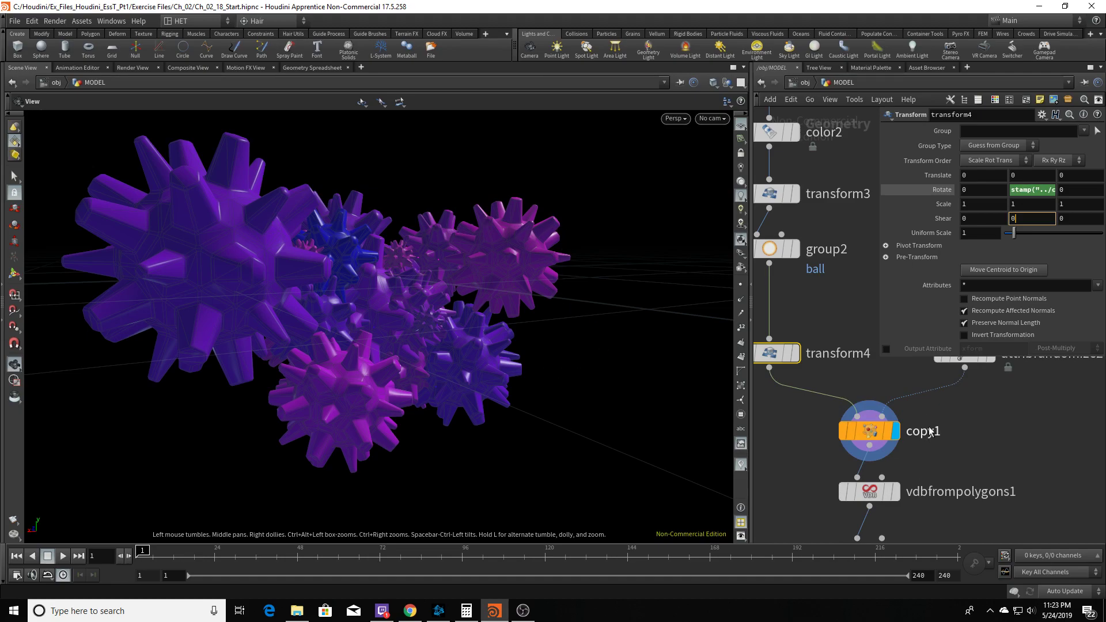
Step: Select attribrandomize1 and compare the box2, add1 and attribrandomize1 outputs in the viewport
middle_click_drag(971, 407, 907, 540)
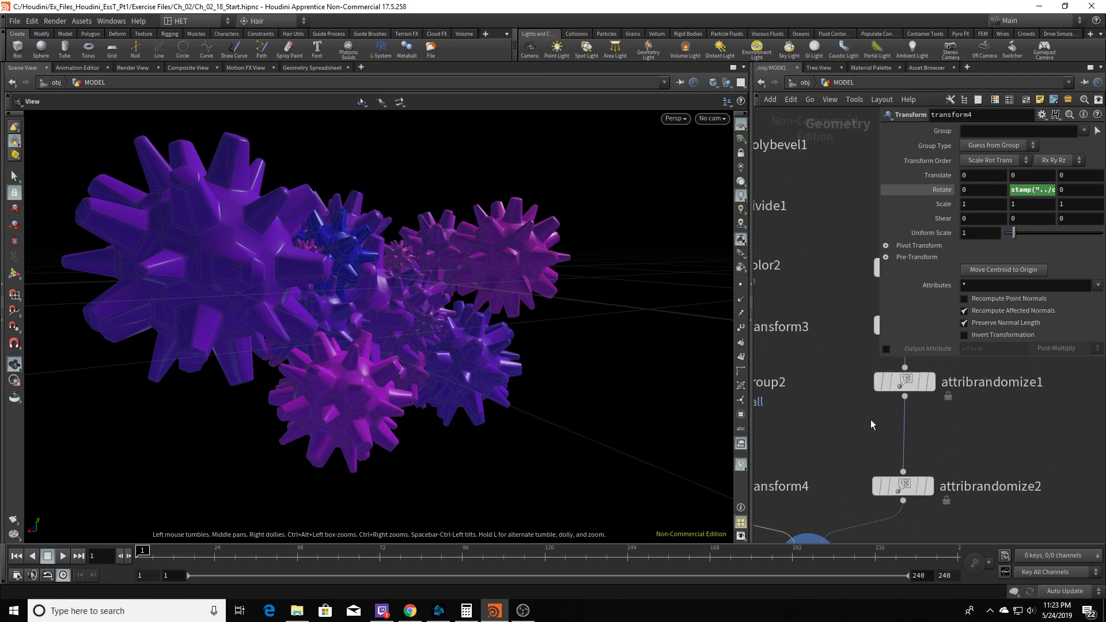
middle_click_drag(871, 427, 856, 454)
left_click(892, 412)
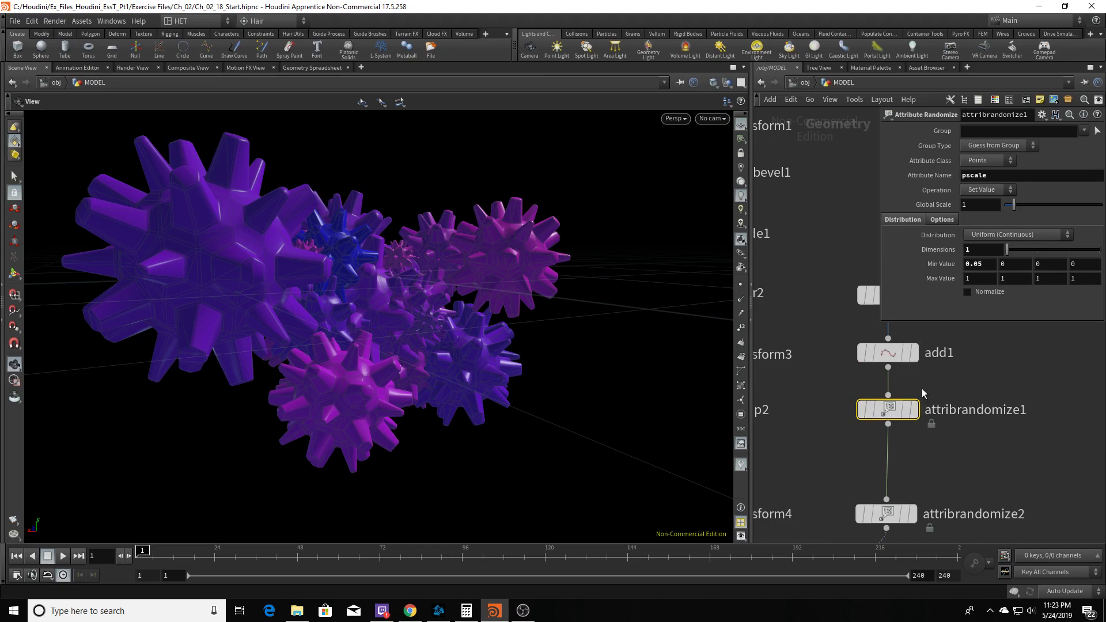
middle_click_drag(856, 456, 837, 499)
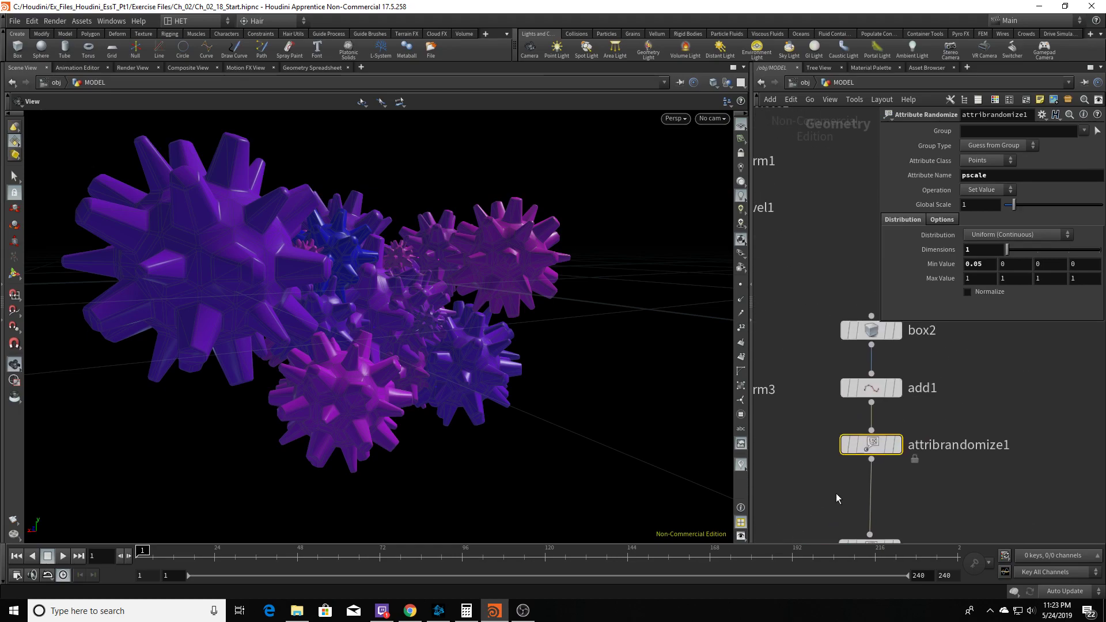
left_click(896, 388)
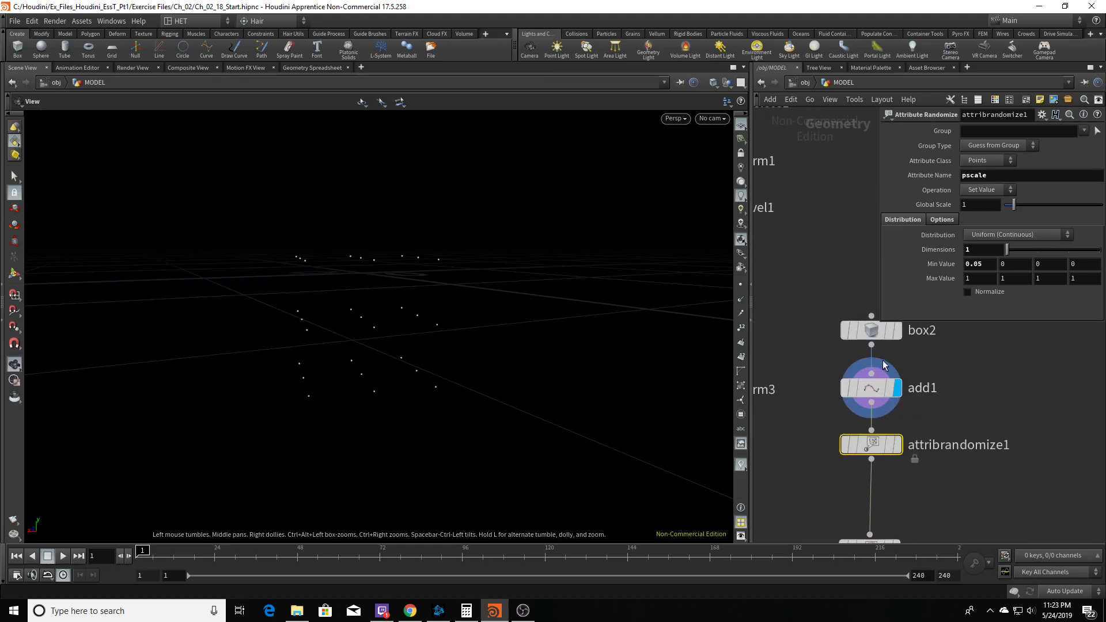
left_click(897, 330)
left_click(896, 388)
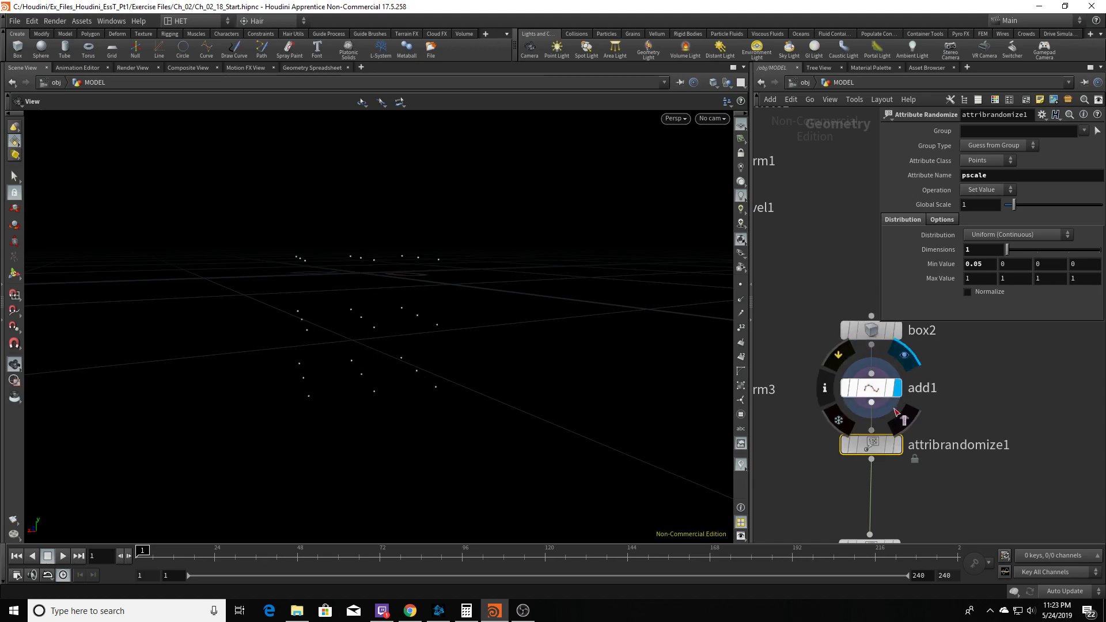
left_click(896, 444)
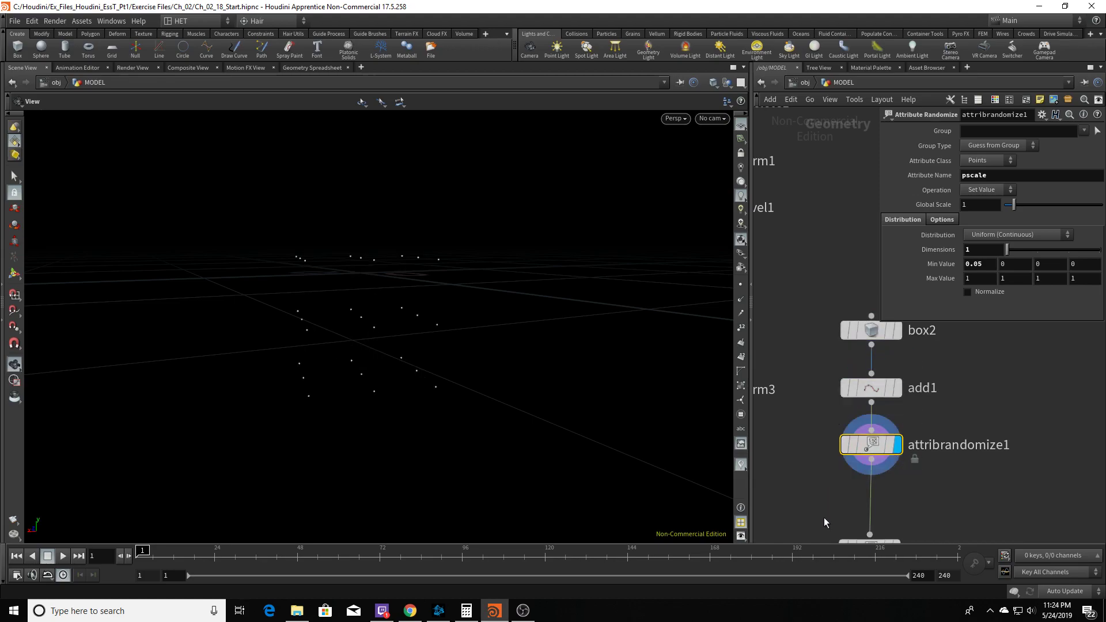
Step: Display the copy1 result in the viewport again
middle_click_drag(827, 521, 874, 420)
middle_click_drag(801, 424, 820, 312)
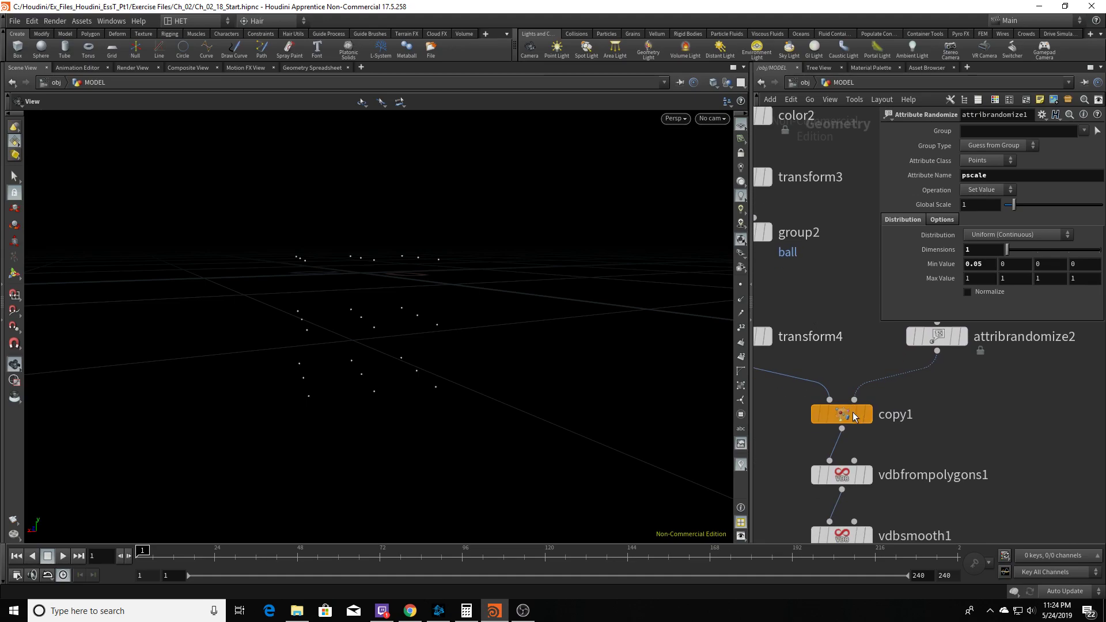
left_click(867, 414)
Step: Display the vdbfrompolygons1 result and select that node to review its voxel settings
middle_click_drag(981, 443, 992, 385)
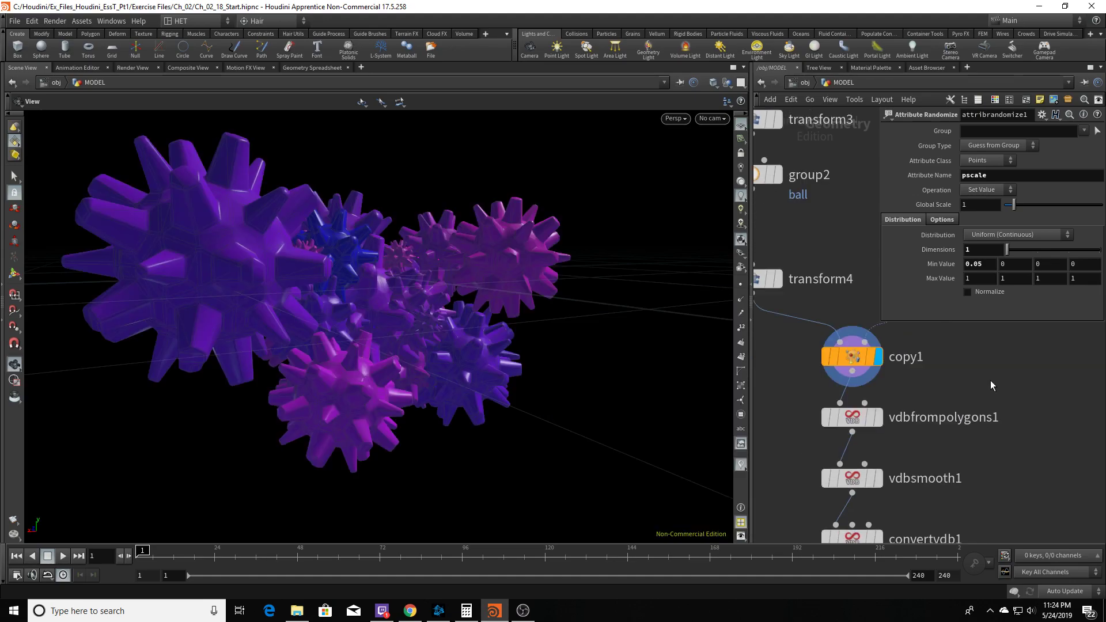
mouse_move(879, 429)
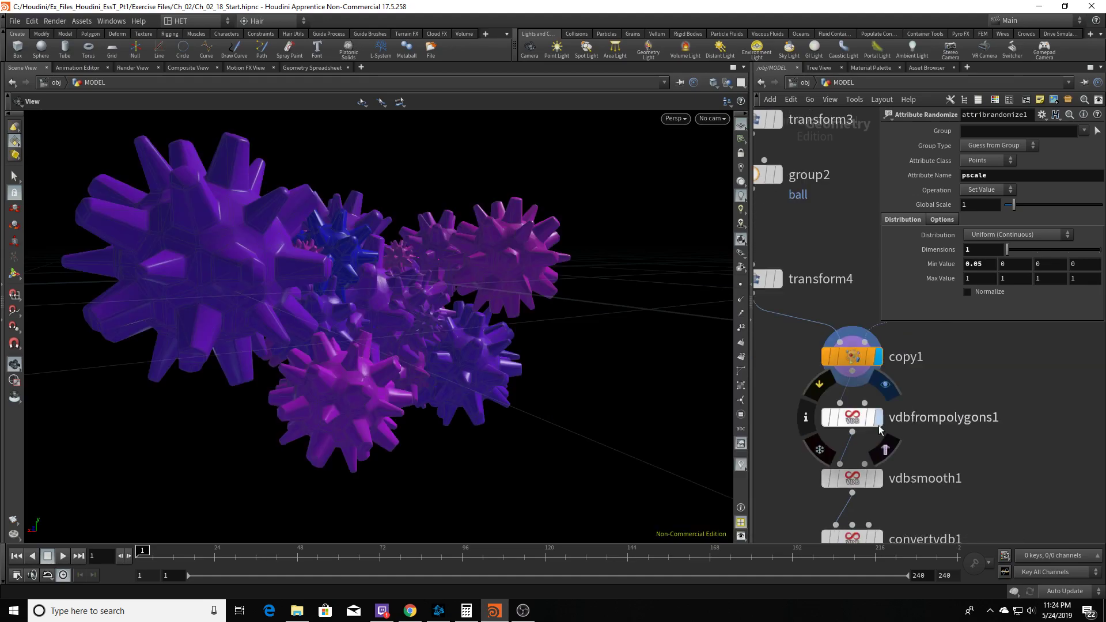
left_click(877, 424)
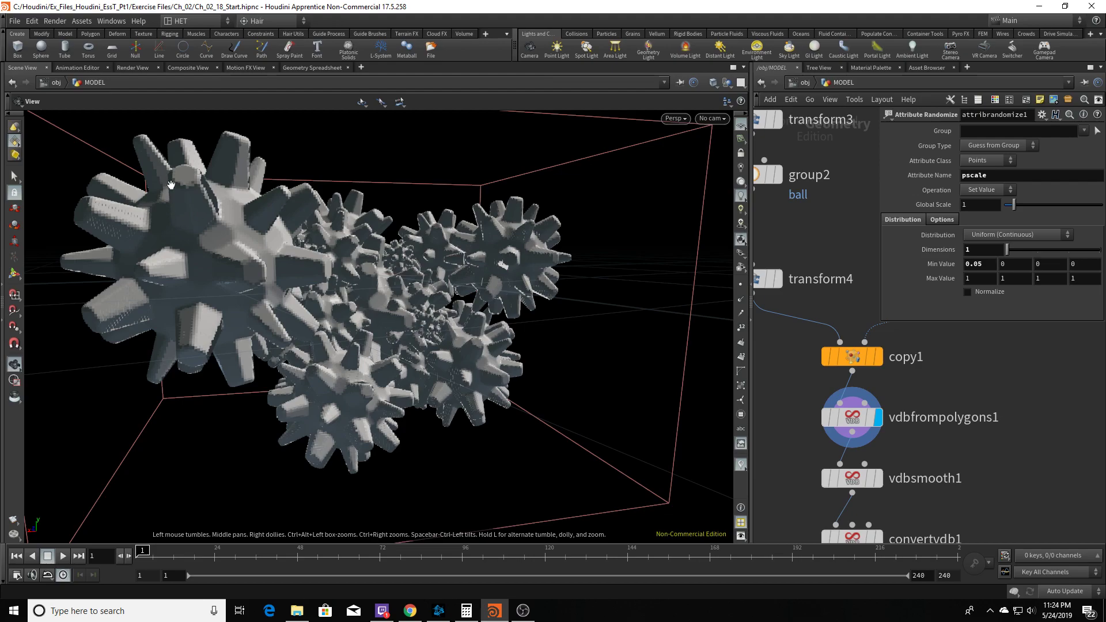
left_click(856, 405)
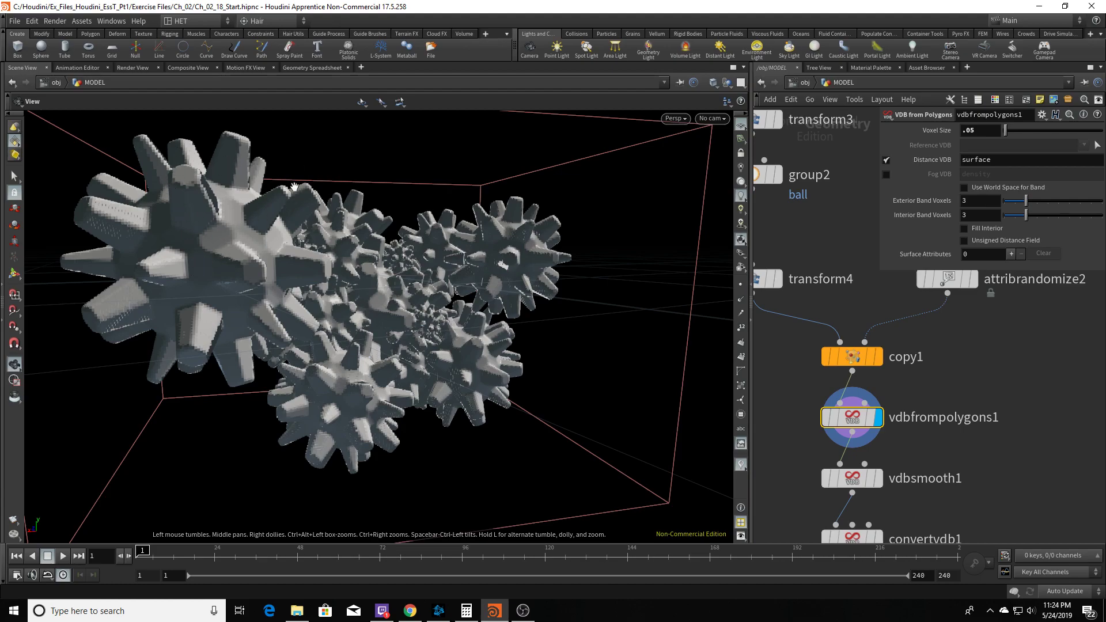
Step: Display the vdbsmooth1 result, and review the settings of vdbsmooth1 and convertvdb1
middle_click_drag(989, 469, 1002, 432)
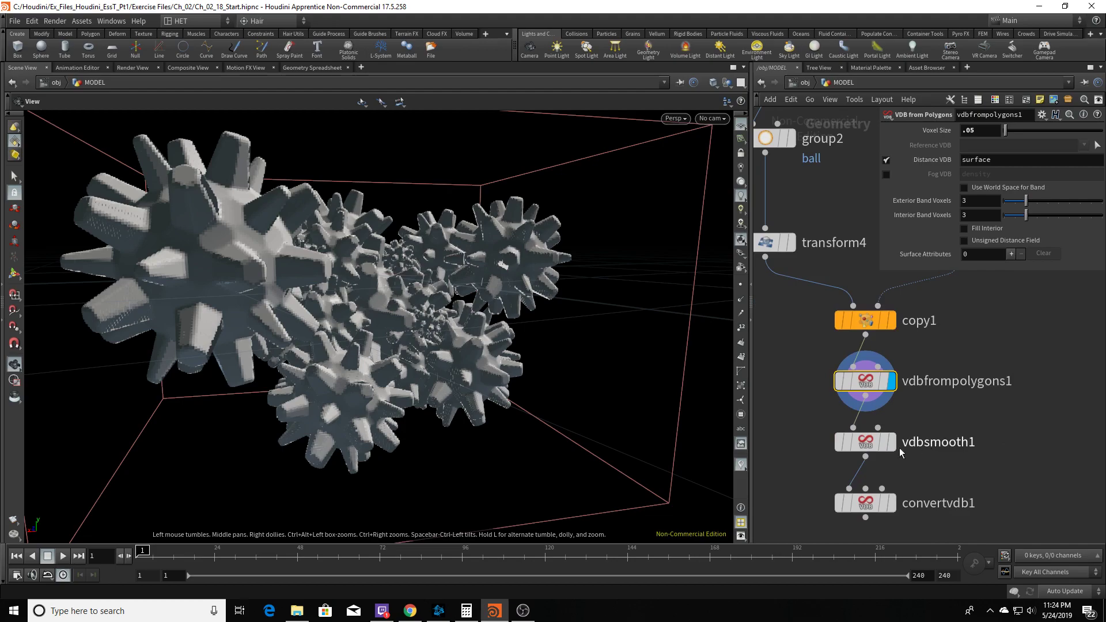
left_click(896, 446)
left_click(893, 443)
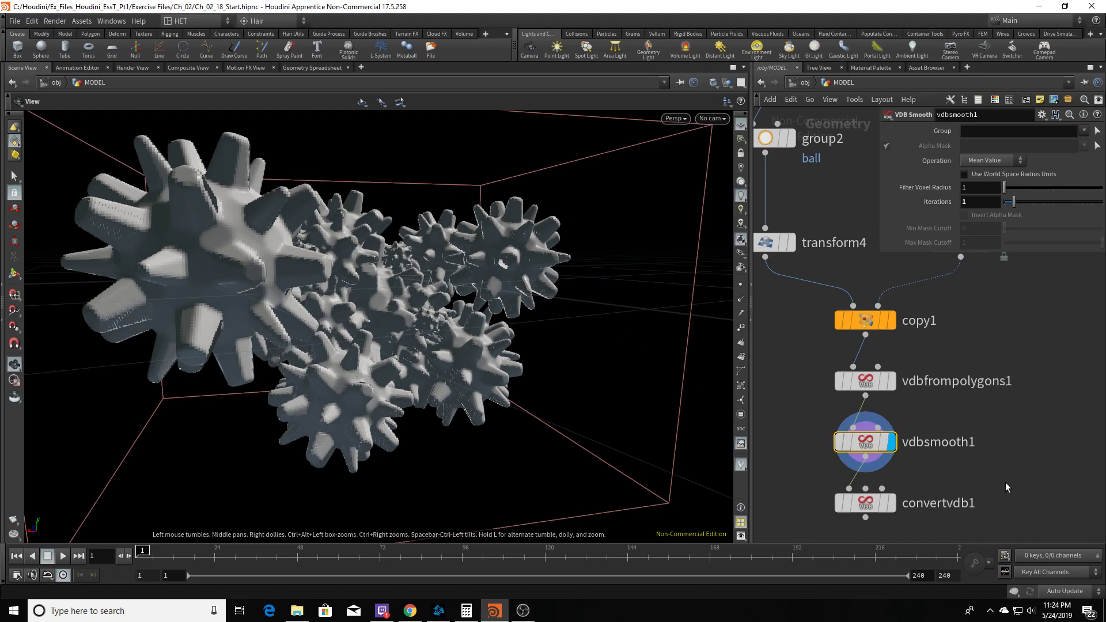
middle_click_drag(1002, 488, 1001, 425)
left_click(872, 439)
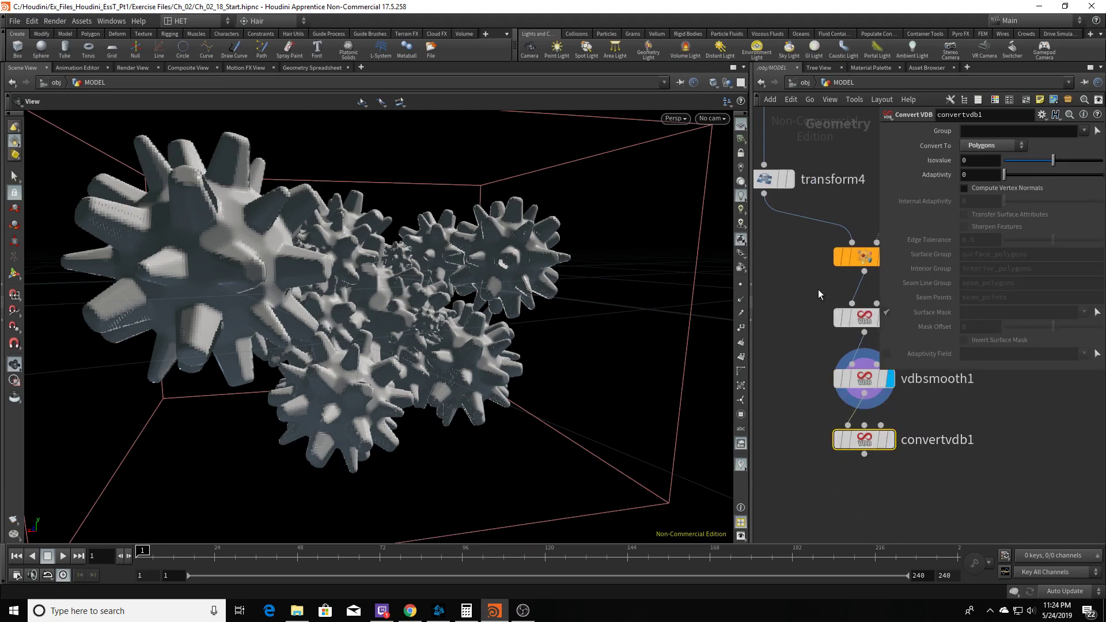
Step: Compare the node information of vdbfrompolygons1 and convertvdb1
middle_click_drag(827, 289, 772, 409)
left_click(851, 421)
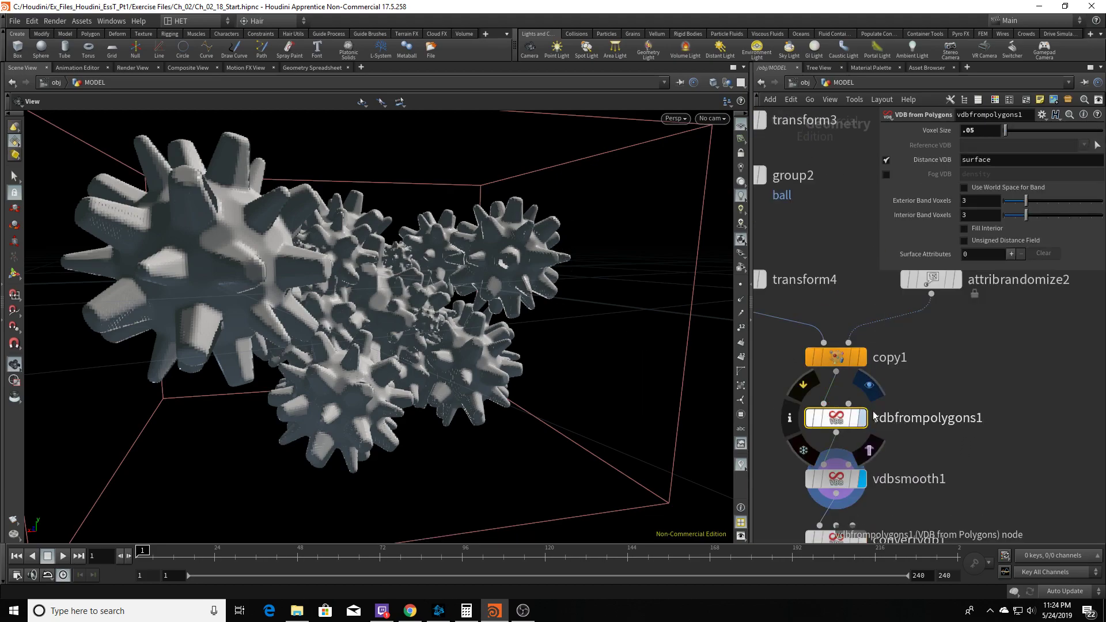
middle_click(838, 425)
middle_click(834, 422)
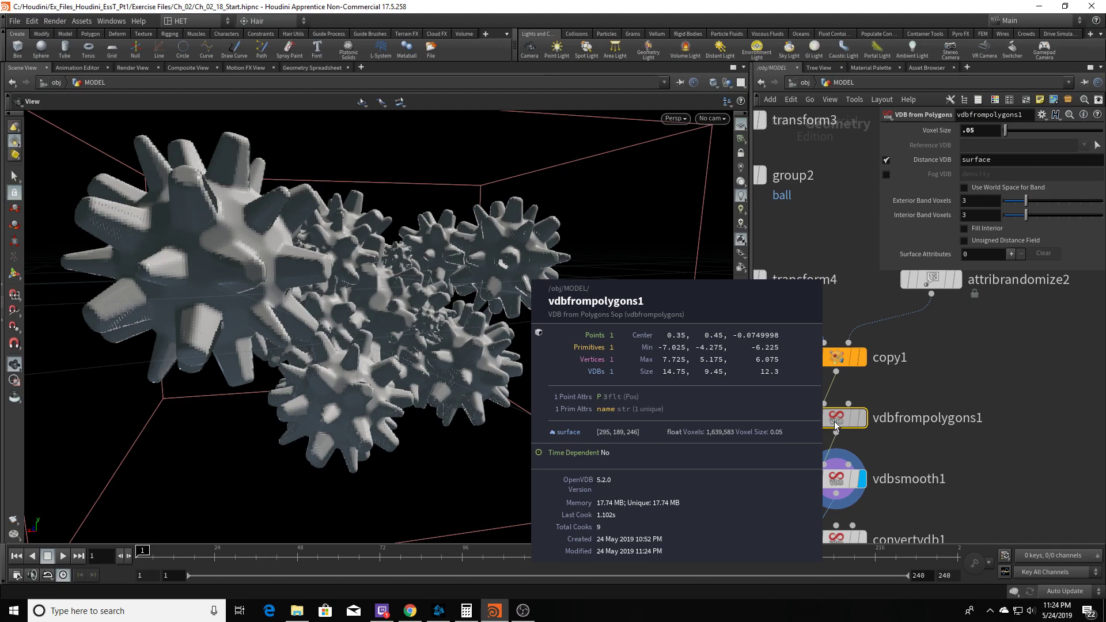
middle_click_drag(921, 491, 921, 375)
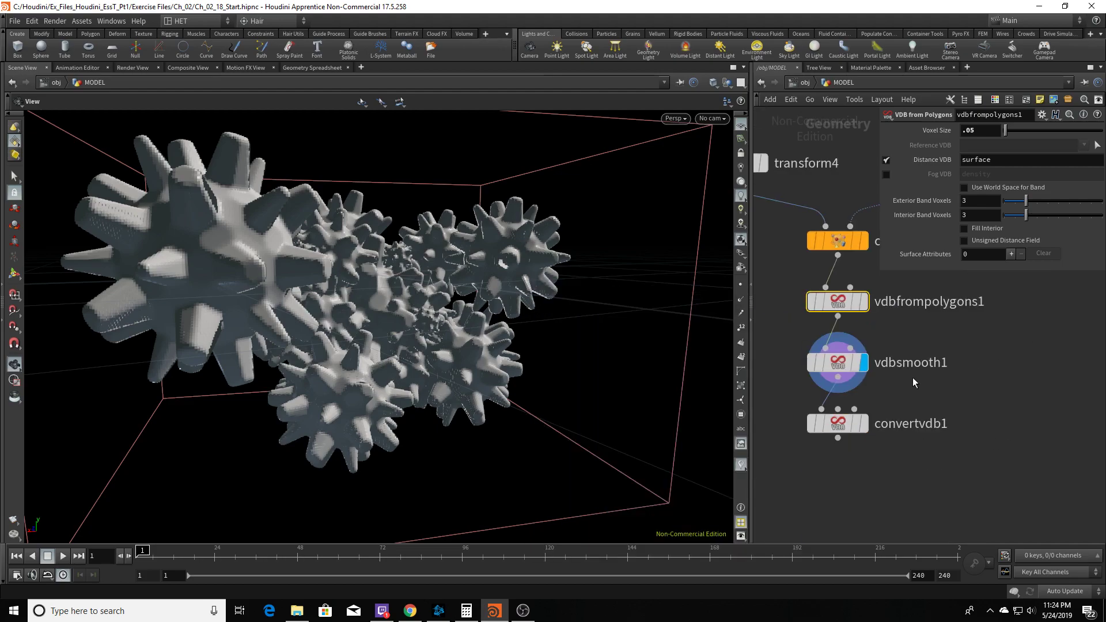
middle_click(845, 424)
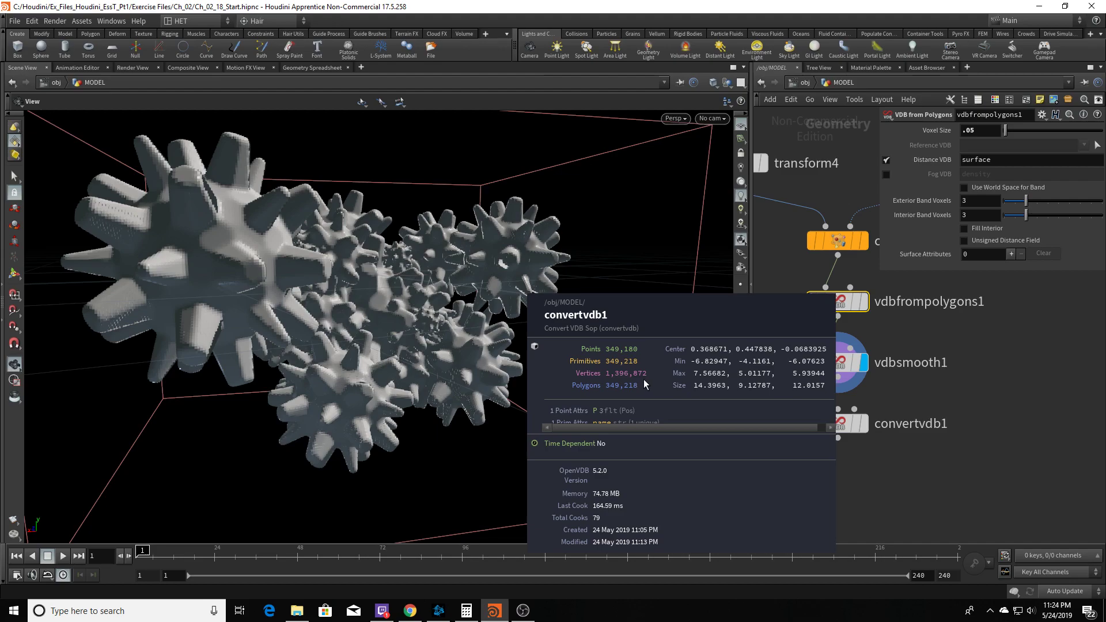
Step: Select convertvdb1, display its polygon result and inspect the merged spiky balls from another angle
left_click(840, 433)
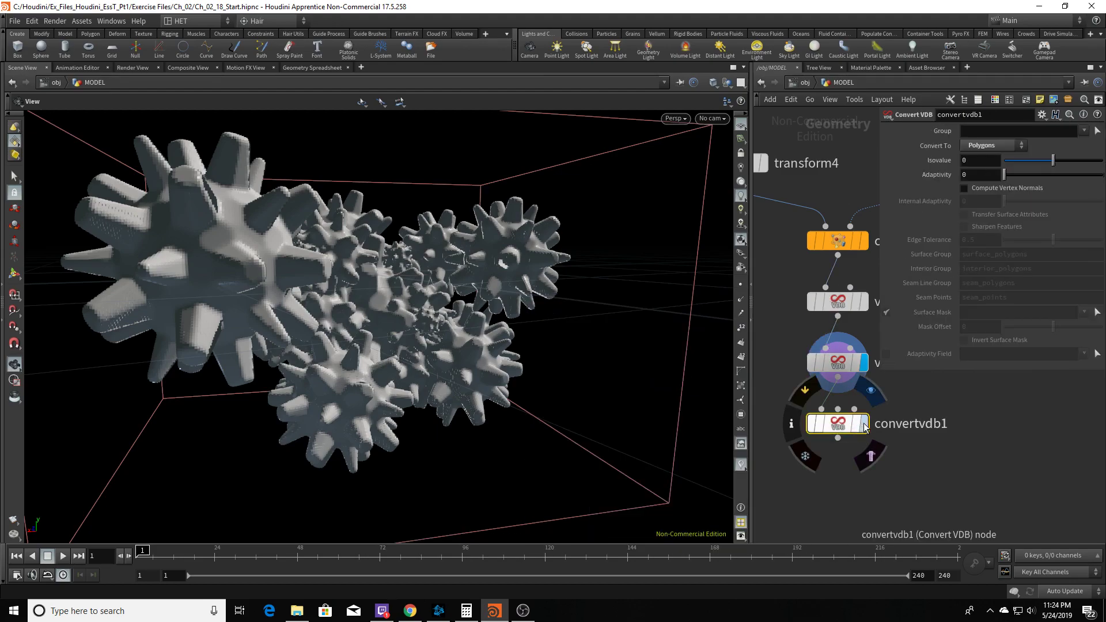
left_click(870, 390)
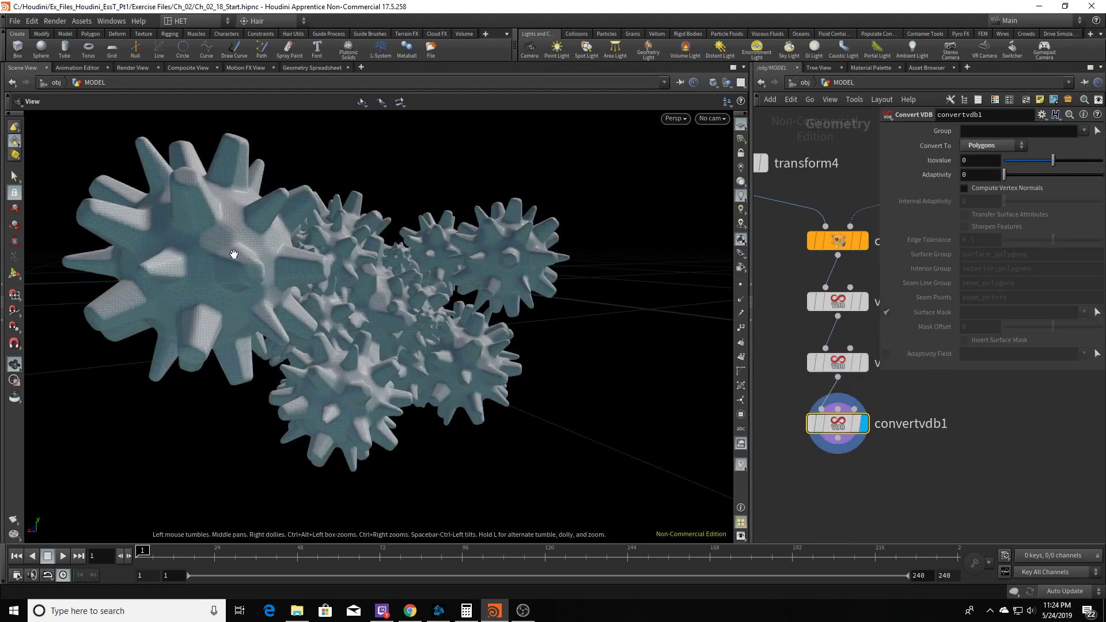
left_click_drag(218, 258, 506, 324)
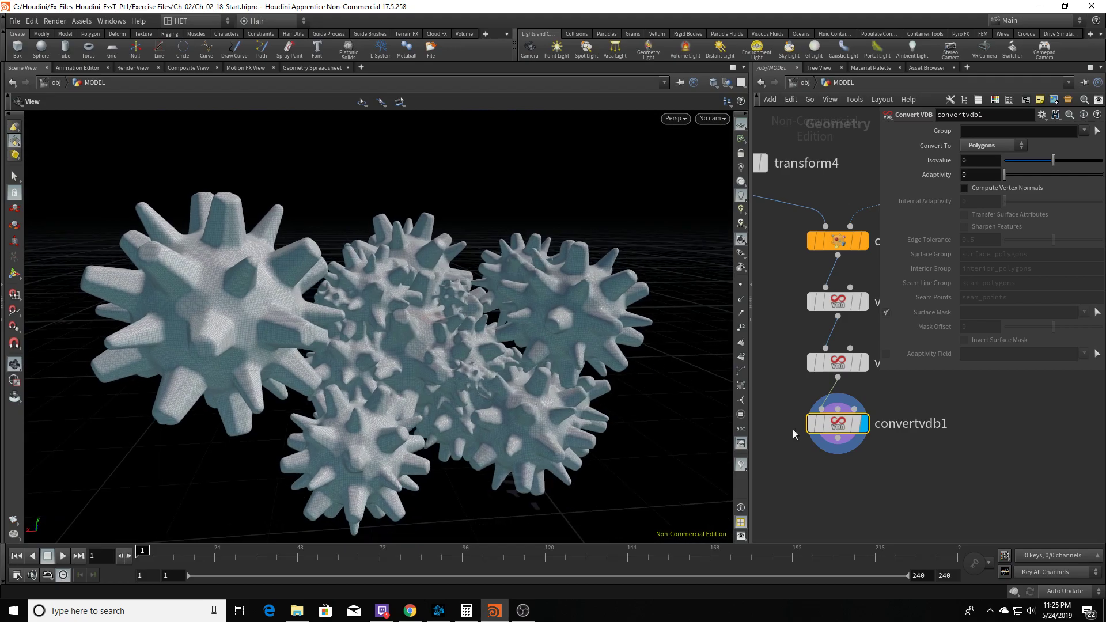
left_click(882, 469)
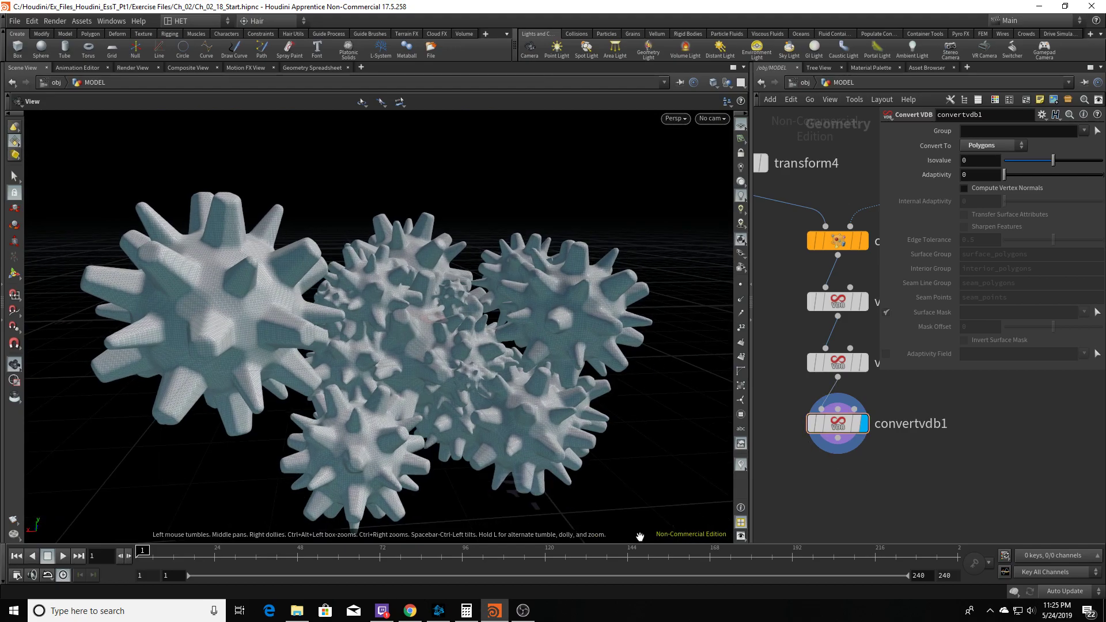
middle_click_drag(918, 430, 927, 492)
middle_click_drag(838, 268, 904, 616)
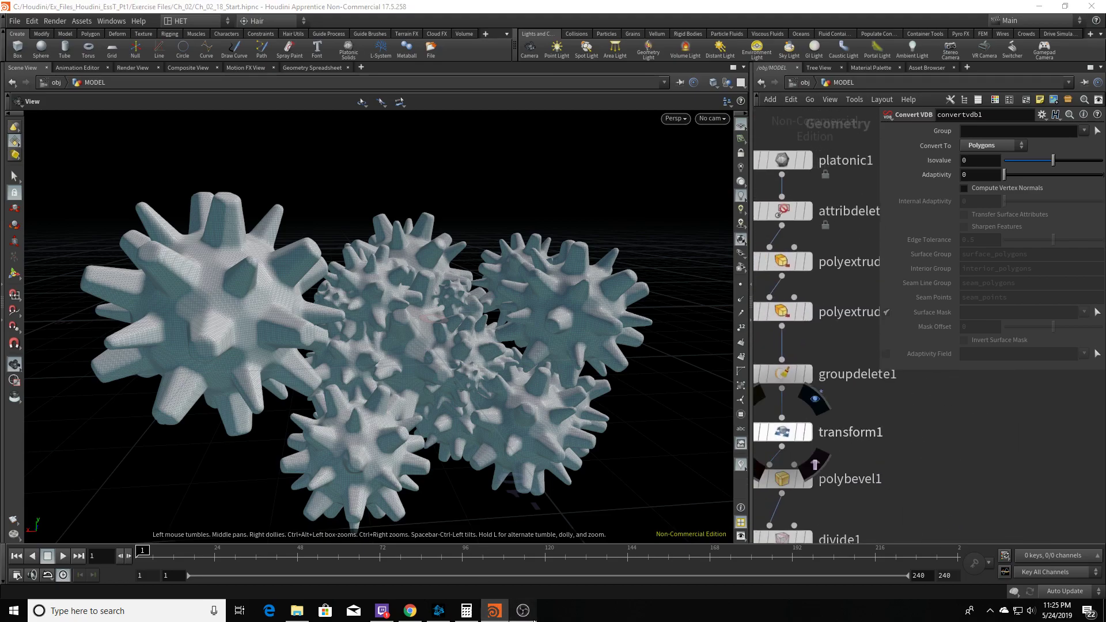
left_click(533, 617)
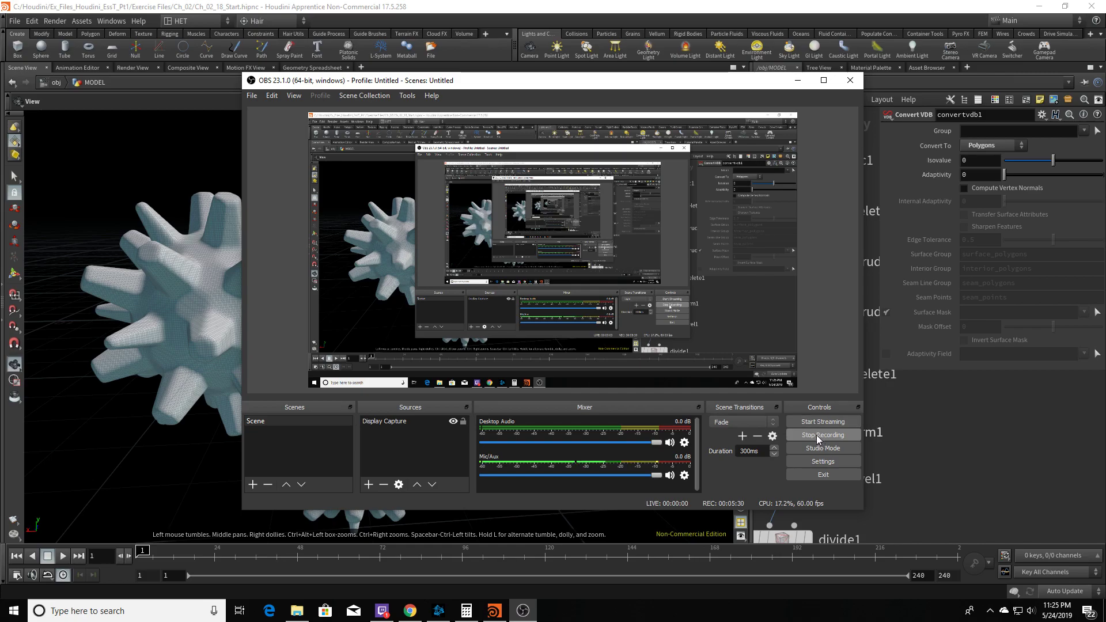